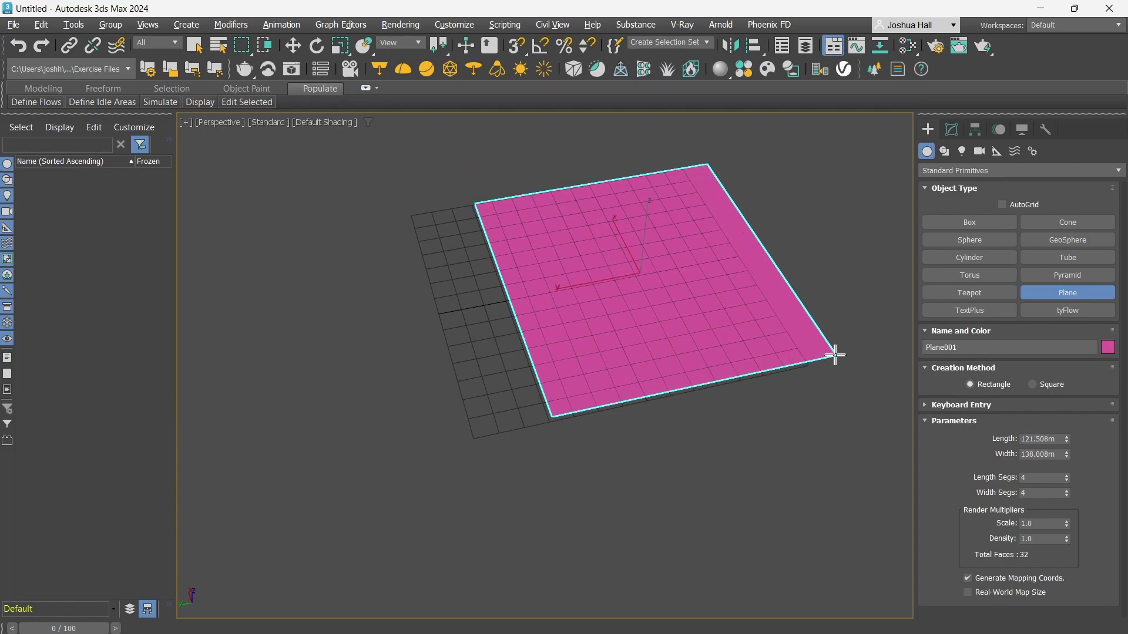
Show the new plane's modifier stack and hide the home grid in the viewport
middle_click_drag(823, 302, 513, 338)
scroll(517, 336, "up", 5)
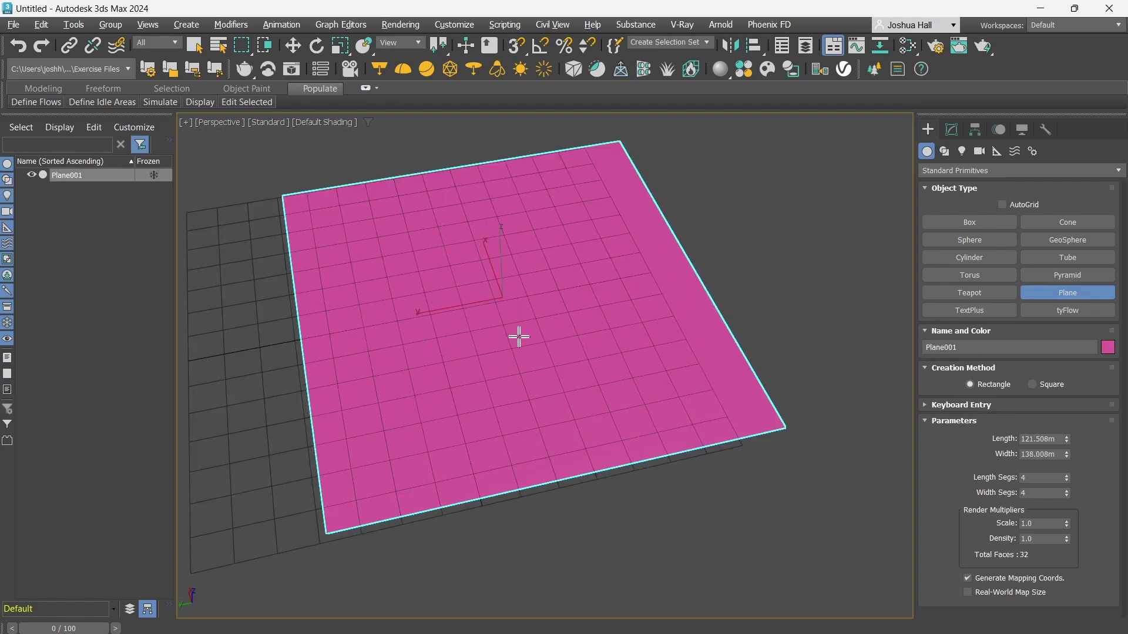
scroll(780, 231, "down", 4)
scroll(851, 182, "up", 4)
left_click(952, 129)
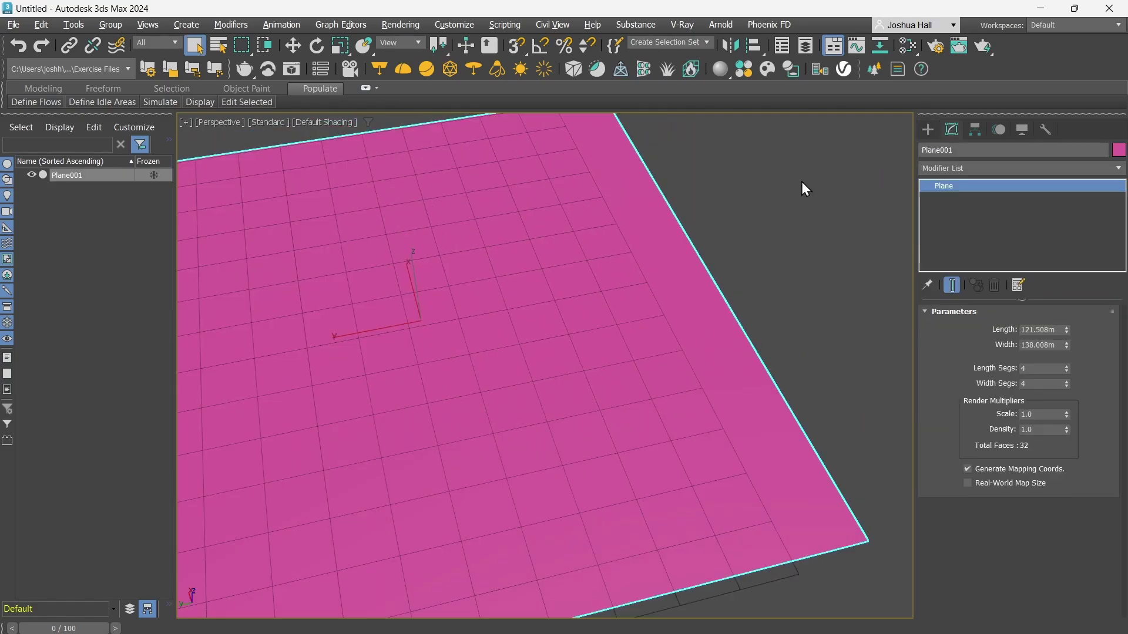
scroll(675, 221, "down", 4)
left_click(1026, 168)
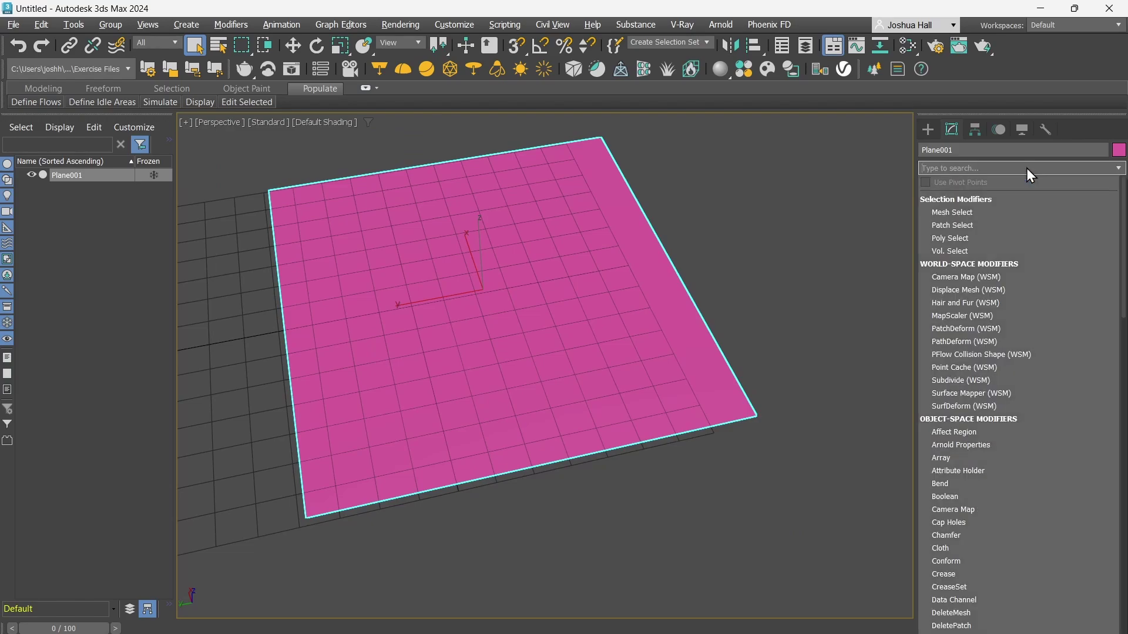
left_click(761, 245)
key("g")
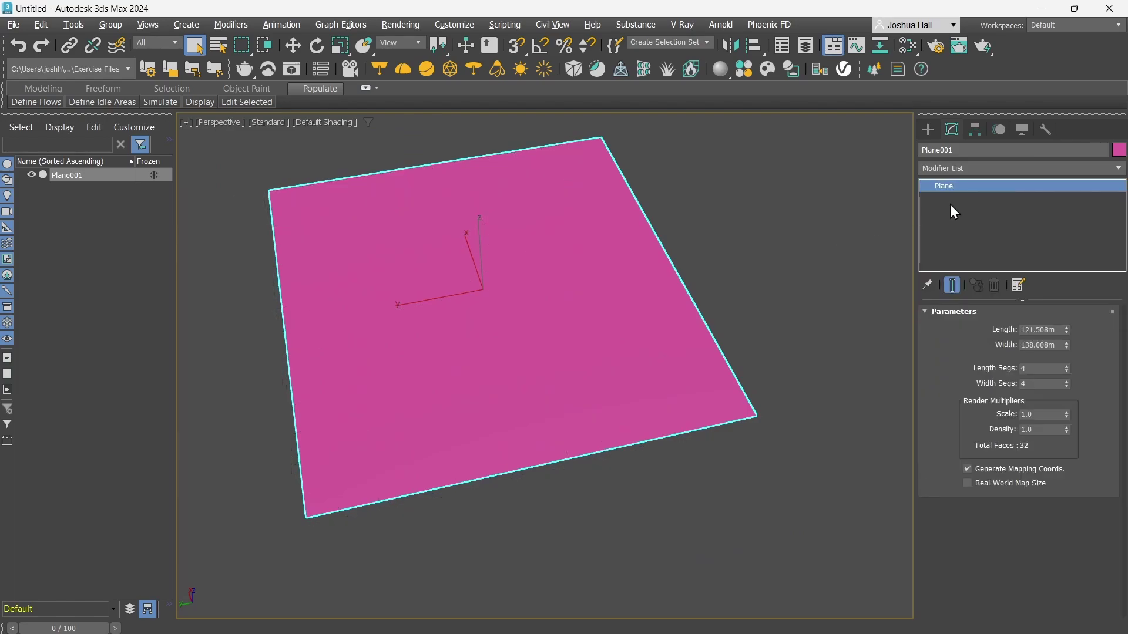
left_click(954, 168)
type("edit")
key("Return")
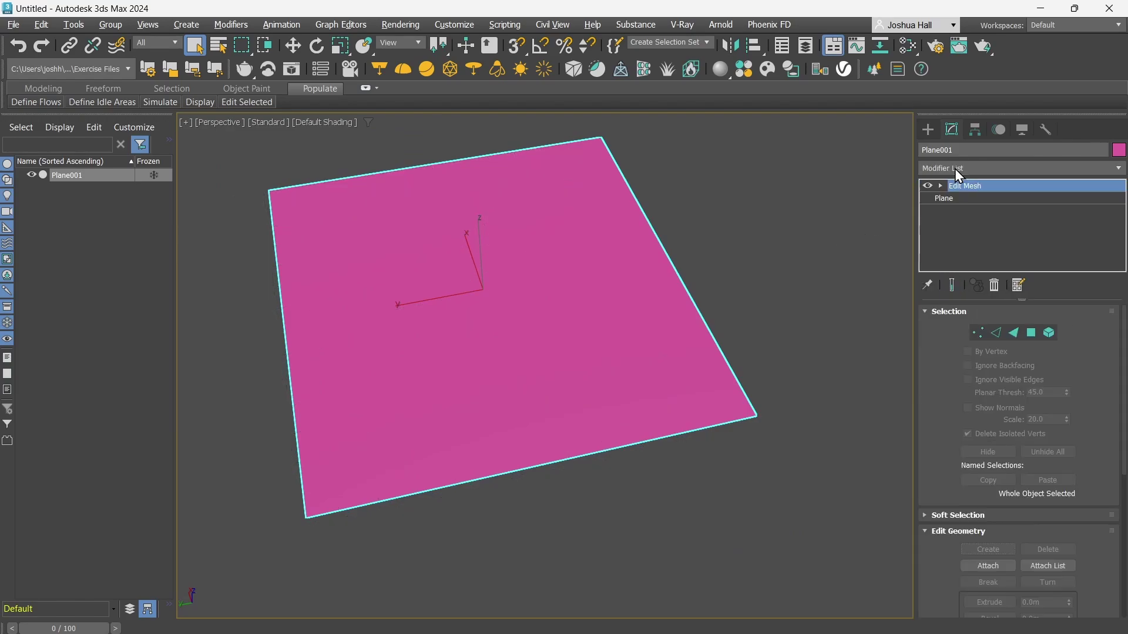
key("ctrl+z")
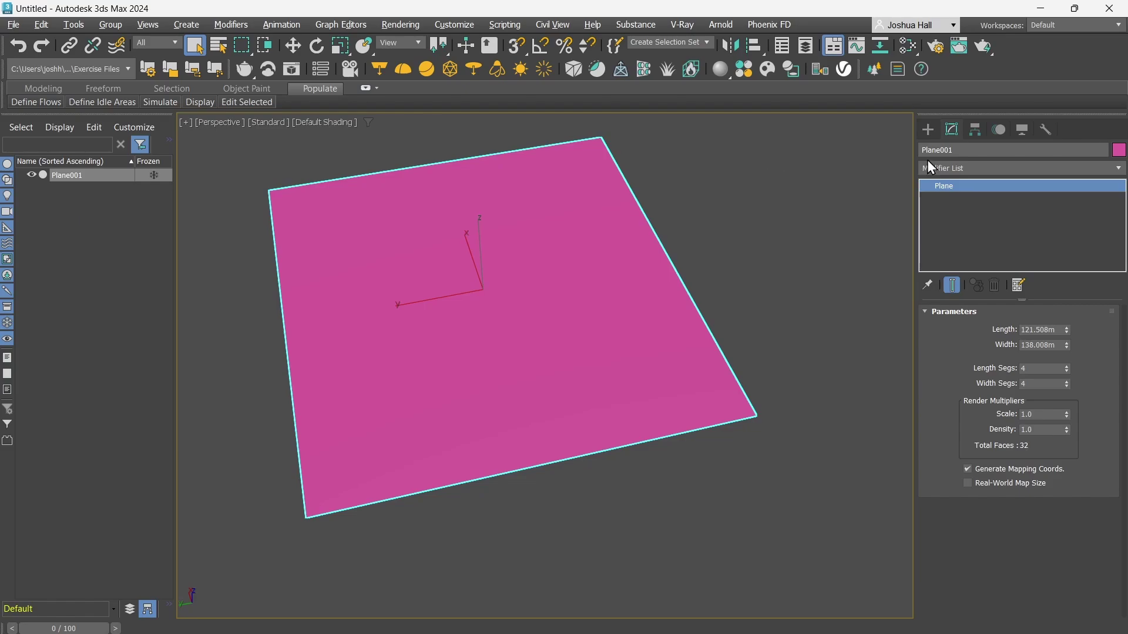
Add an Edit Poly modifier to the plane
left_click(940, 166)
type("edit")
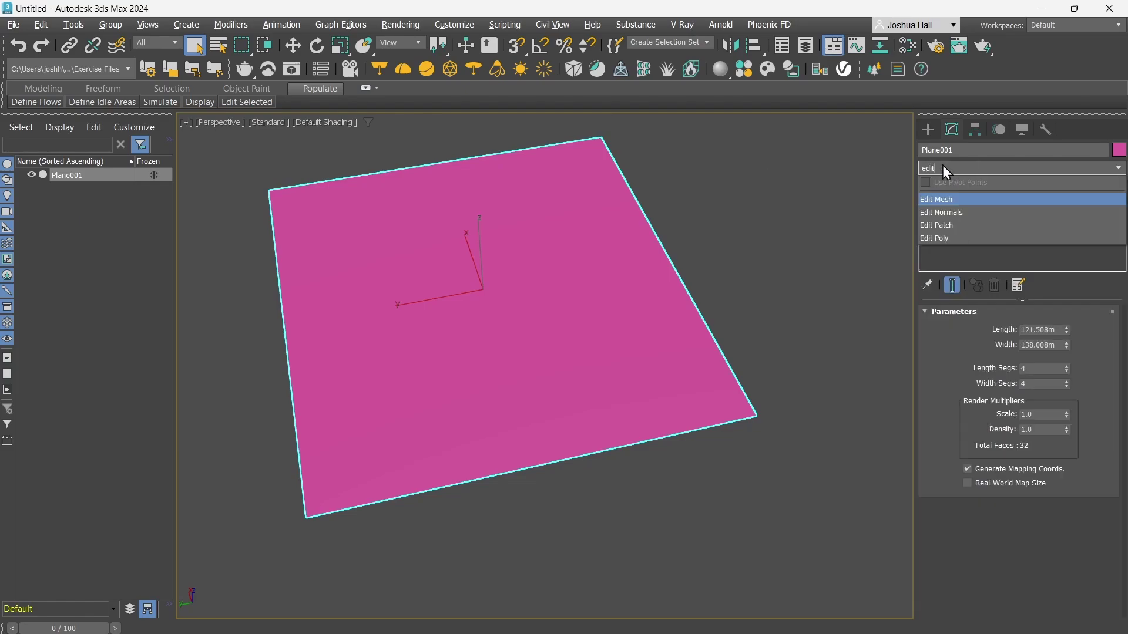
left_click(993, 238)
Display edged faces and set the base plane's length and width segments to 5 each
left_click(965, 198)
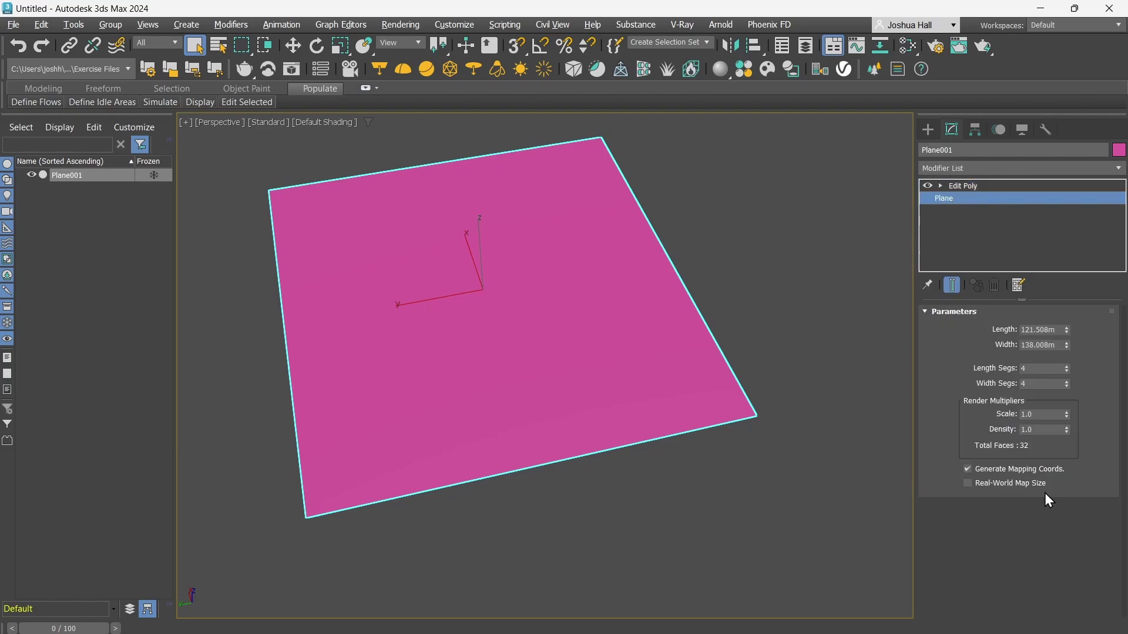
key("F4")
double_click(1041, 369)
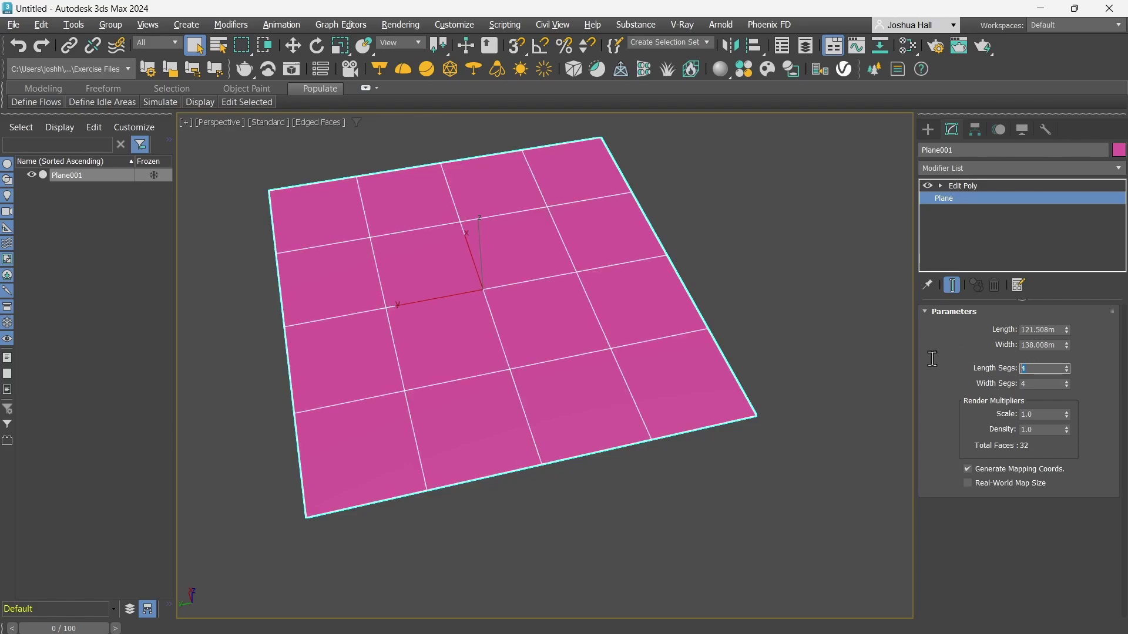
type("5")
left_click_drag(1033, 384, 884, 372)
type("5")
left_click(844, 301)
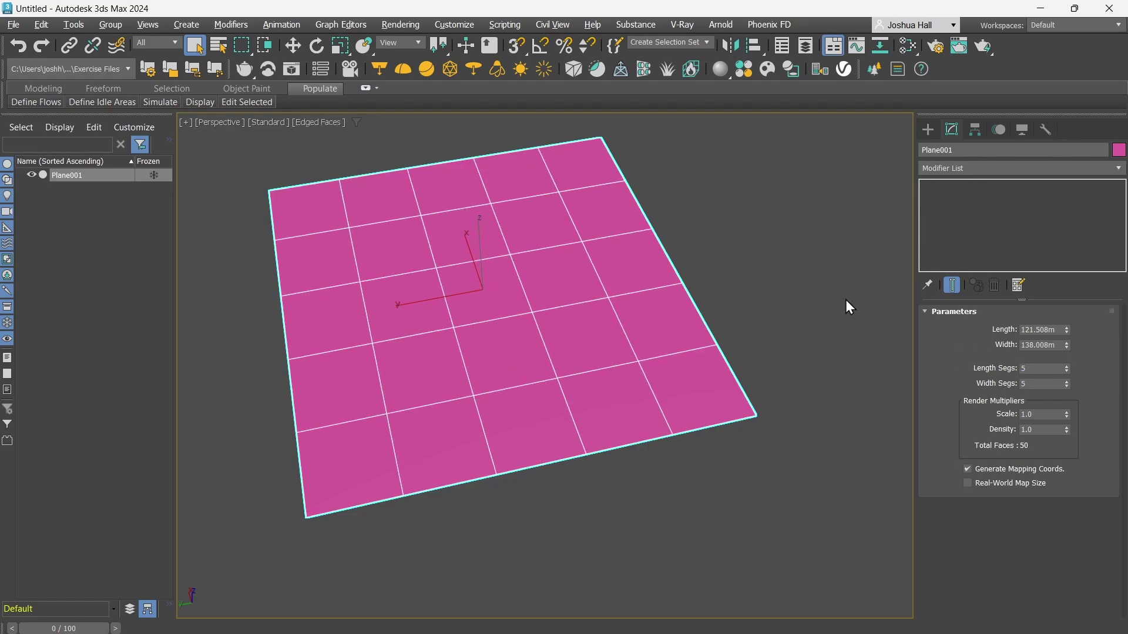
Switch the Edit Poly modifier to polygon level and pick the polygon at the plane's near right corner
left_click(562, 313)
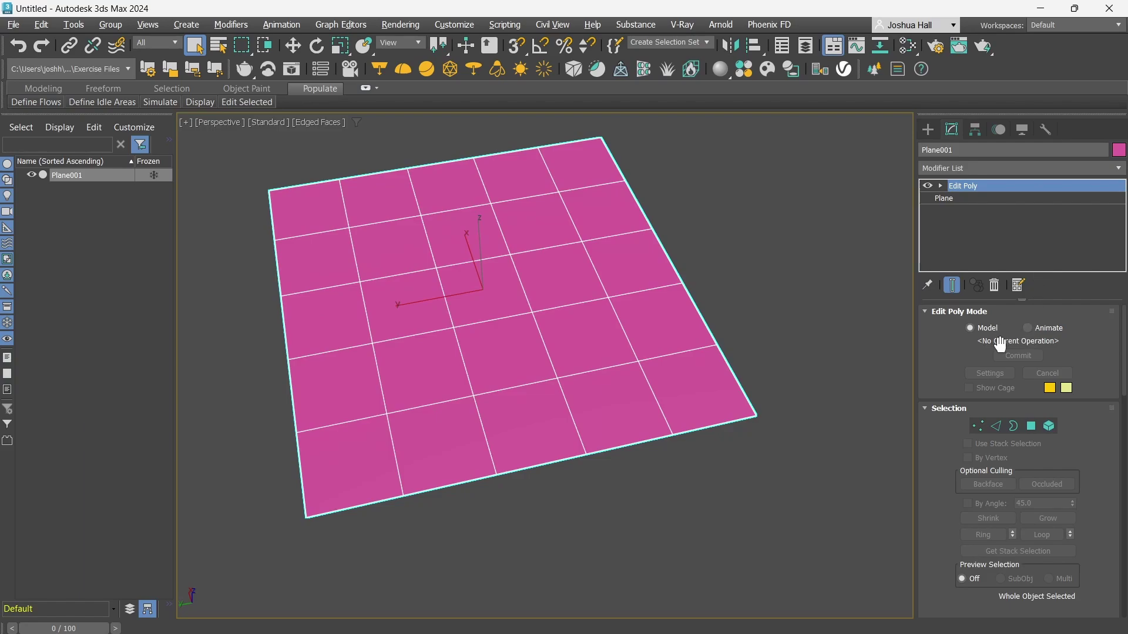
left_click(1032, 427)
left_click(682, 381)
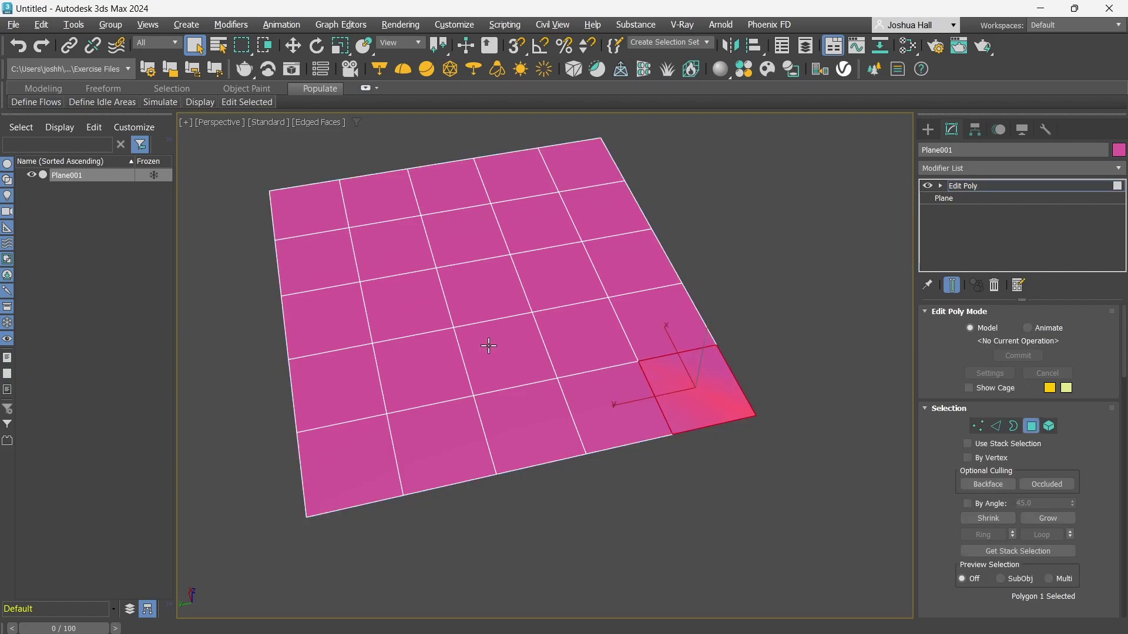
Try a scattered selection of 15 polygons across the plane, and clear it
left_click(536, 273)
left_click(430, 294, "ctrl")
left_click(641, 337, "ctrl")
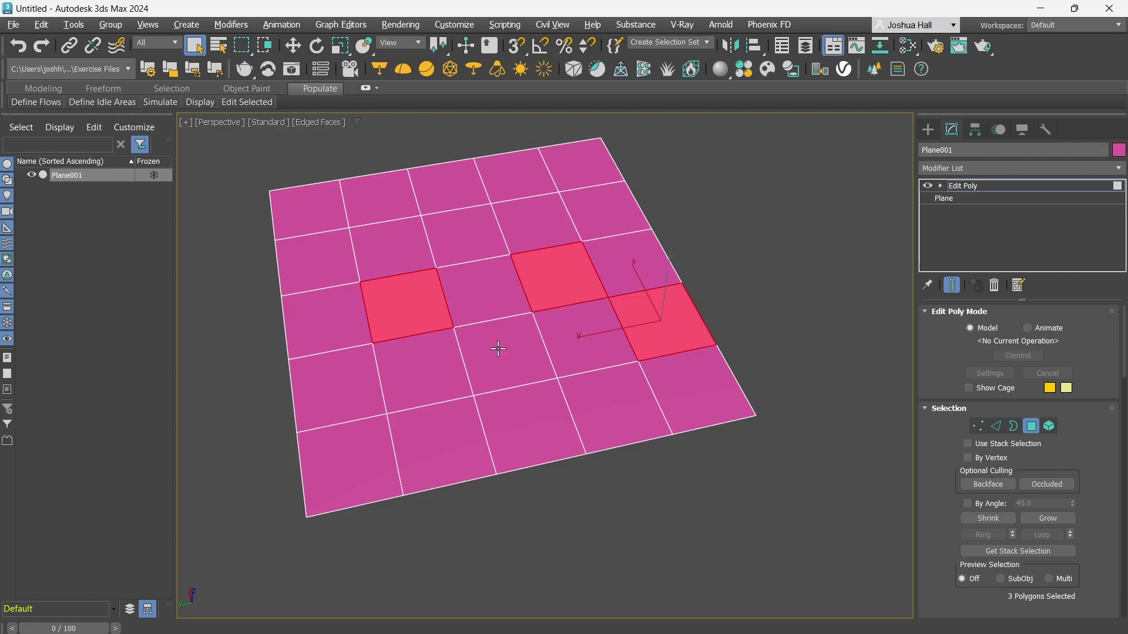
left_click(422, 361, "ctrl")
left_click(425, 462, "ctrl")
left_click(468, 232, "ctrl")
left_click(409, 255, "ctrl")
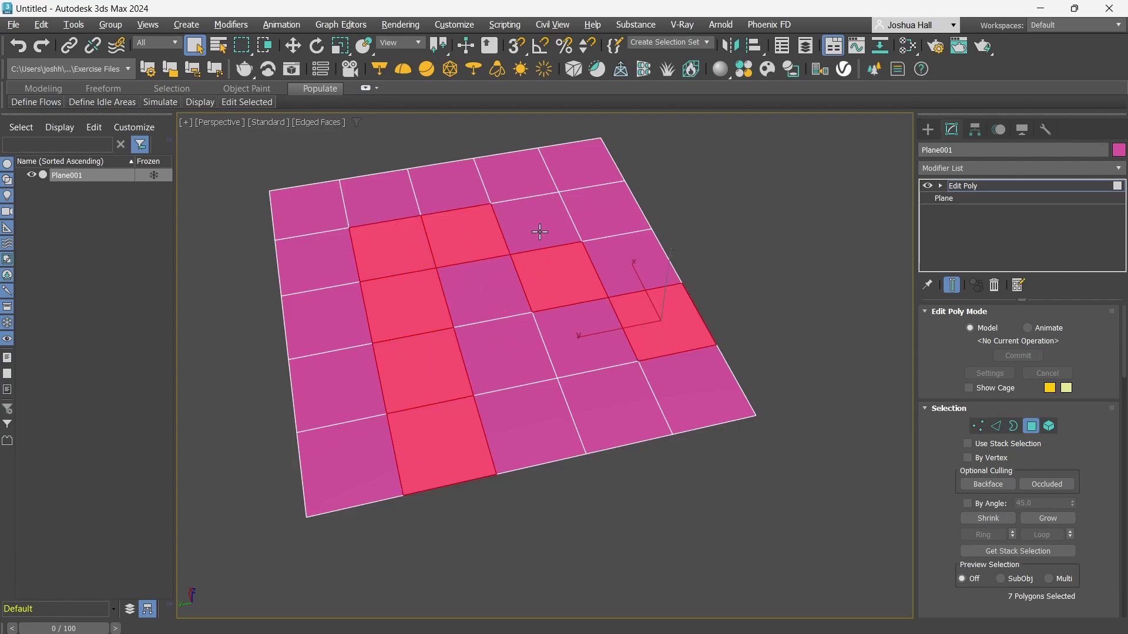
left_click(346, 326, "ctrl")
left_click(332, 256, "ctrl")
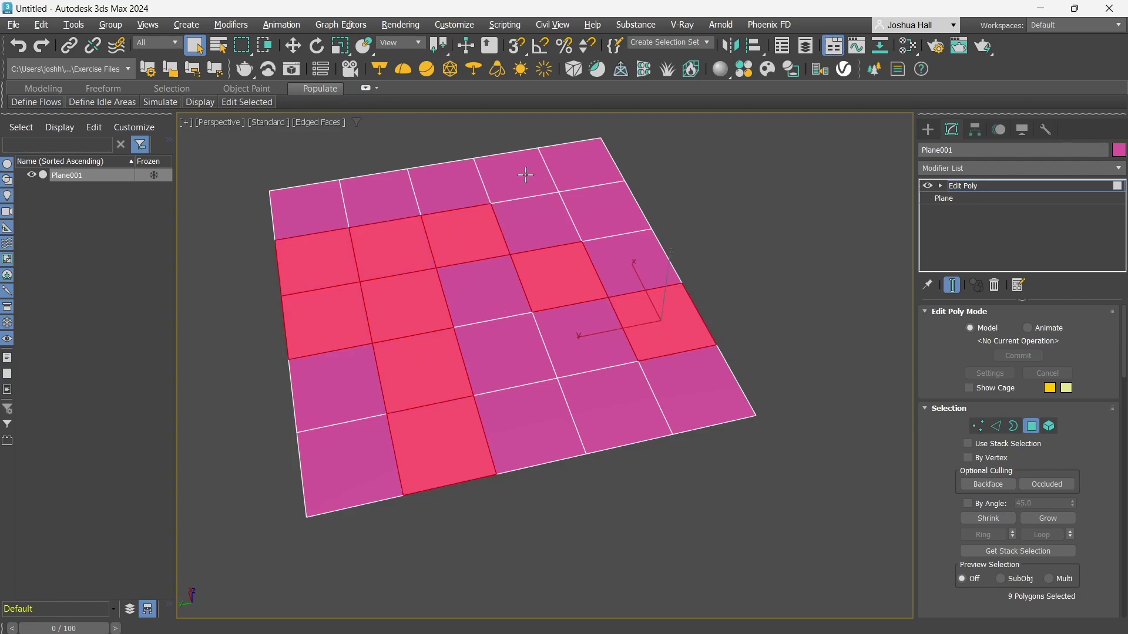
left_click(483, 188, "ctrl")
left_click(558, 227, "ctrl")
left_click(593, 337, "ctrl")
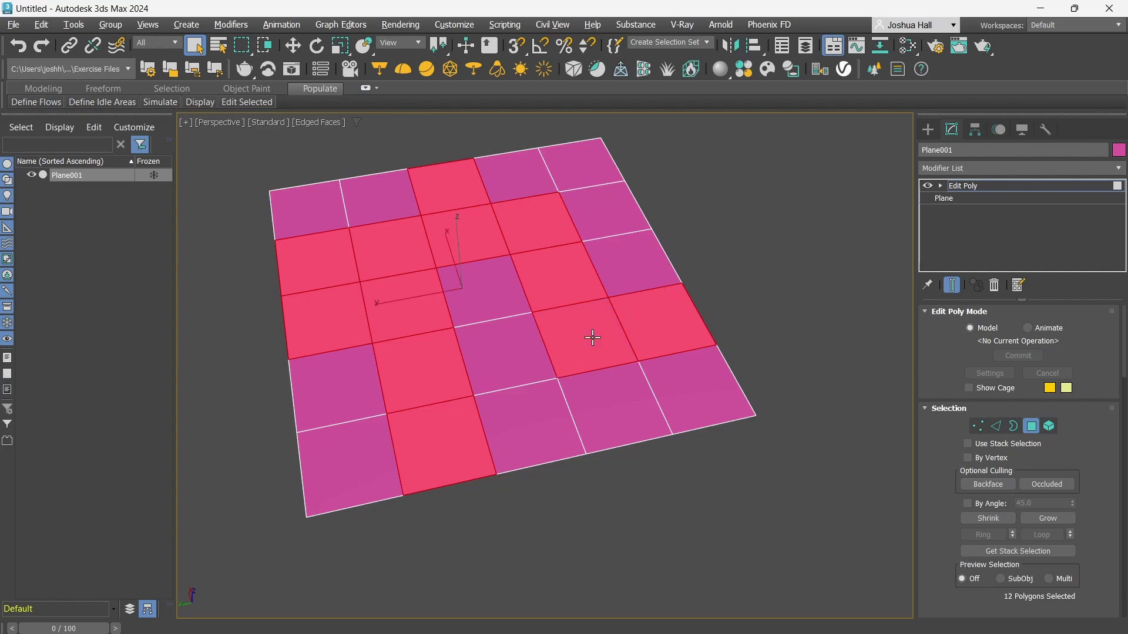
left_click(618, 258, "ctrl")
left_click(640, 406, "ctrl")
left_click(490, 293, "ctrl")
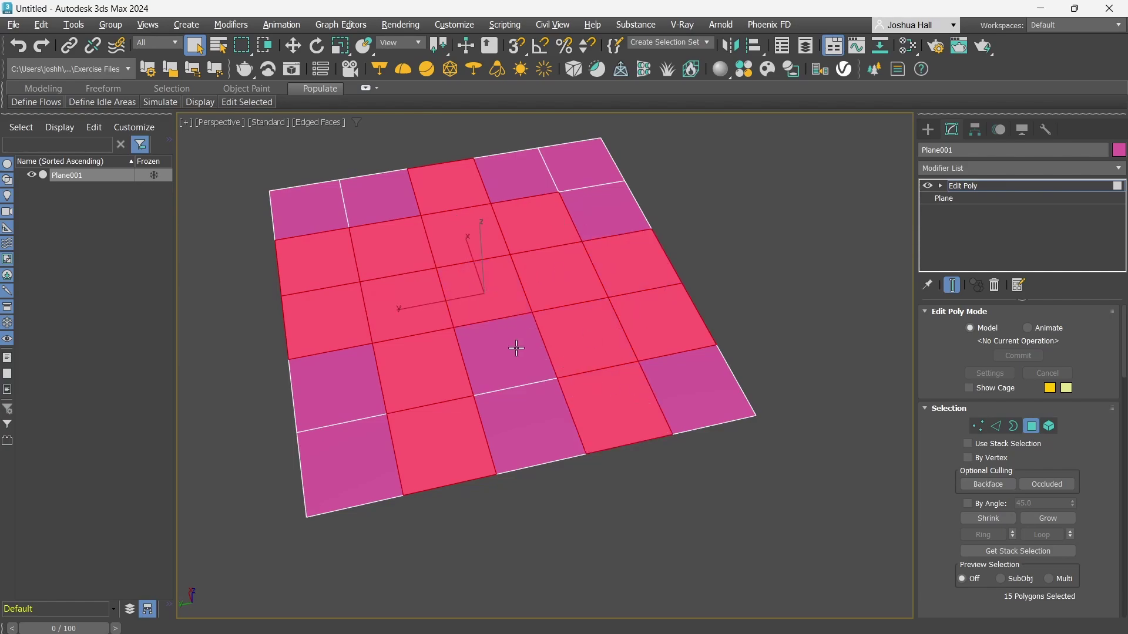
left_click(781, 379)
Select 12 polygons as city blocks: a five-polygon group around the centre, four along the left edge and three at the far right corner
left_click(479, 291)
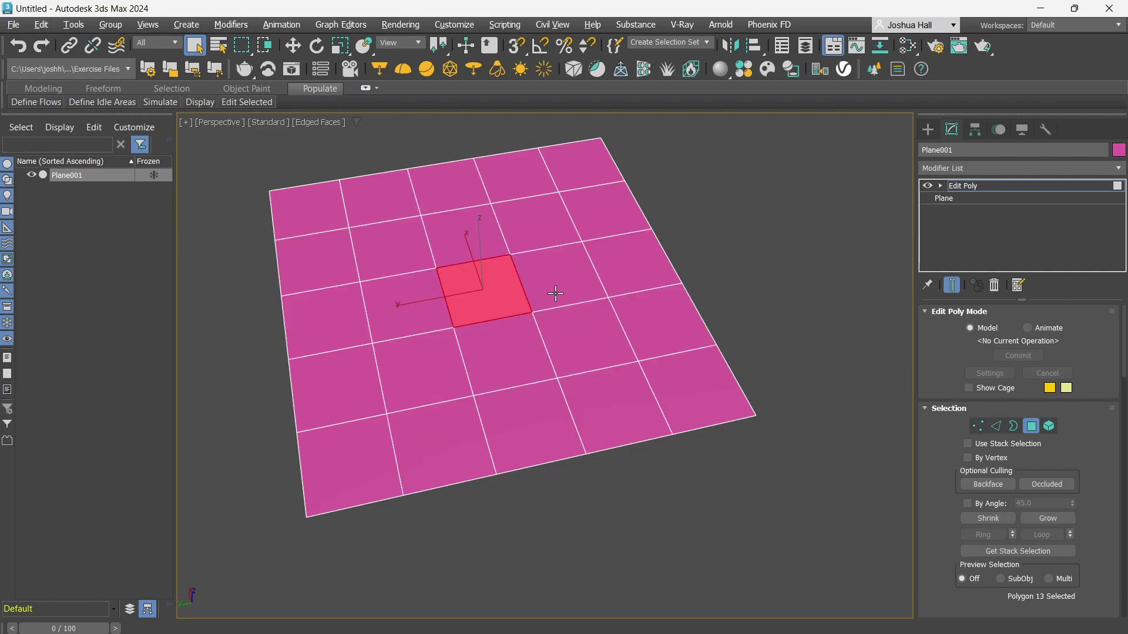
left_click(555, 294, "ctrl")
left_click(582, 338, "ctrl")
left_click(529, 347, "ctrl")
left_click(486, 245, "ctrl")
left_click(363, 395, "ctrl")
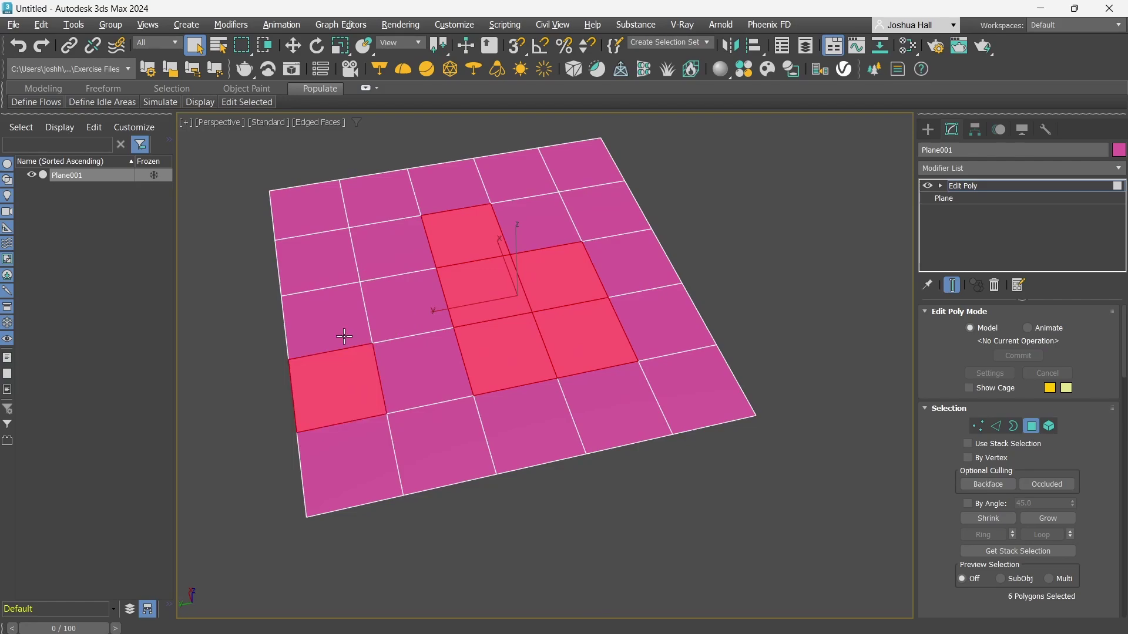
left_click(344, 336, "ctrl")
left_click(316, 261, "ctrl")
left_click(579, 162, "ctrl")
left_click(510, 176, "ctrl")
left_click(609, 223, "ctrl")
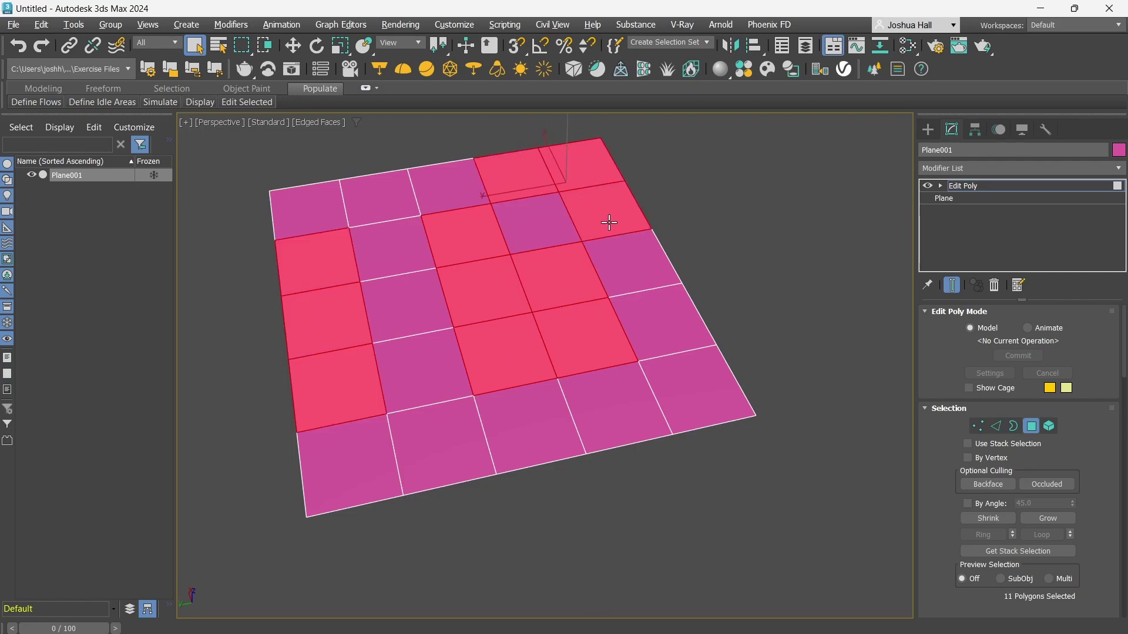
left_click(376, 469, "ctrl")
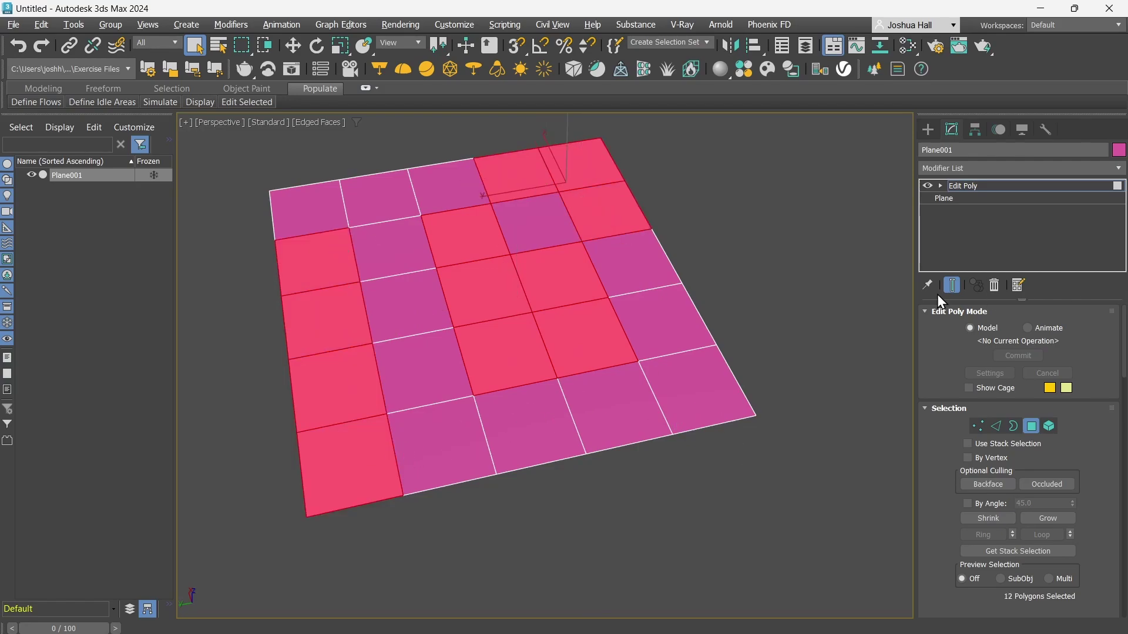
Apply a Greeble modifier to the selected polygons and turn off its widget generation
left_click(985, 186)
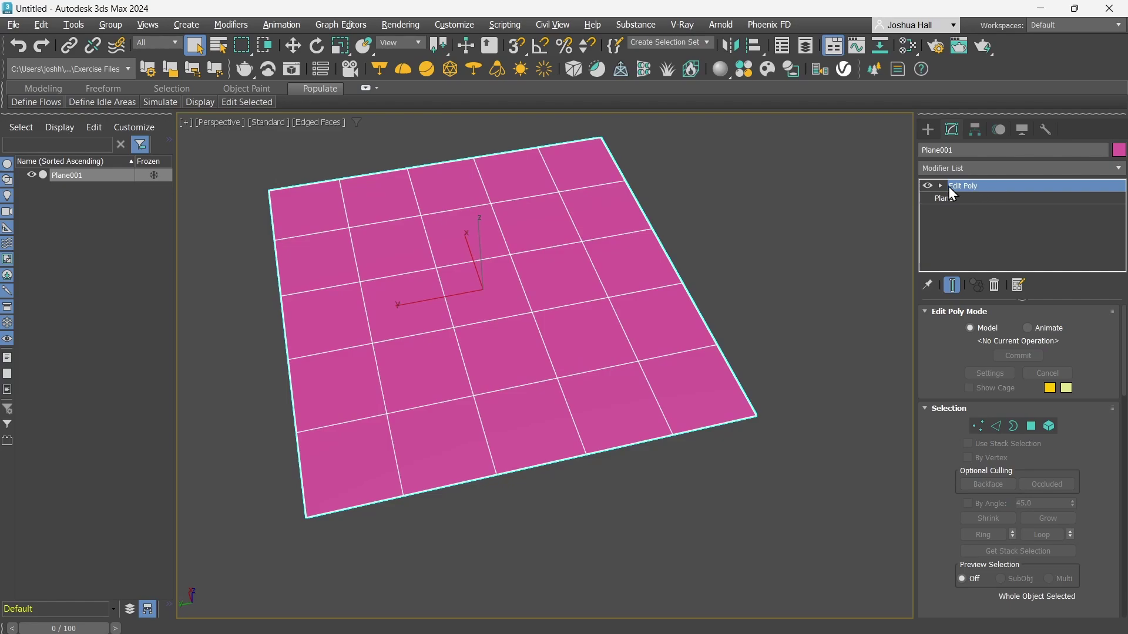
left_click(1031, 426)
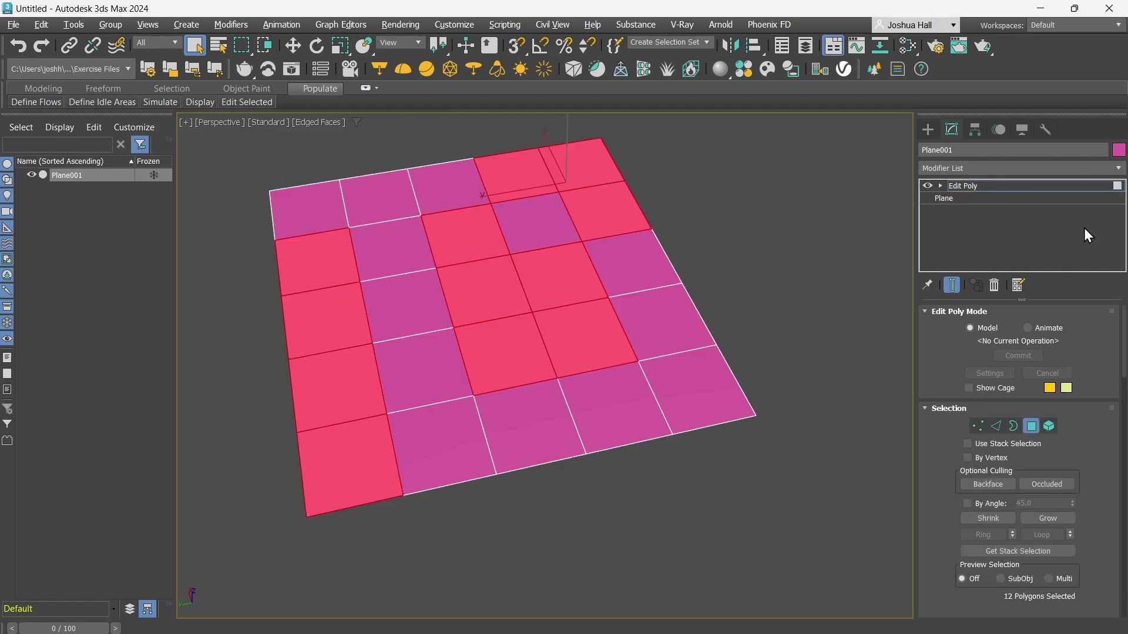
left_click(978, 167)
type("gree")
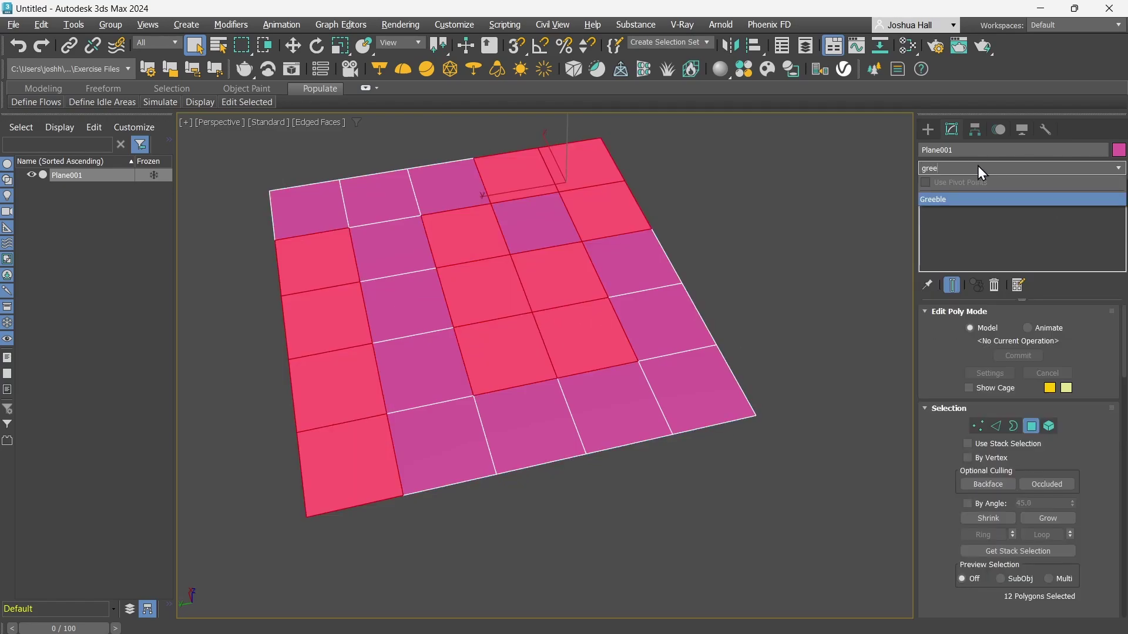
left_click(989, 199)
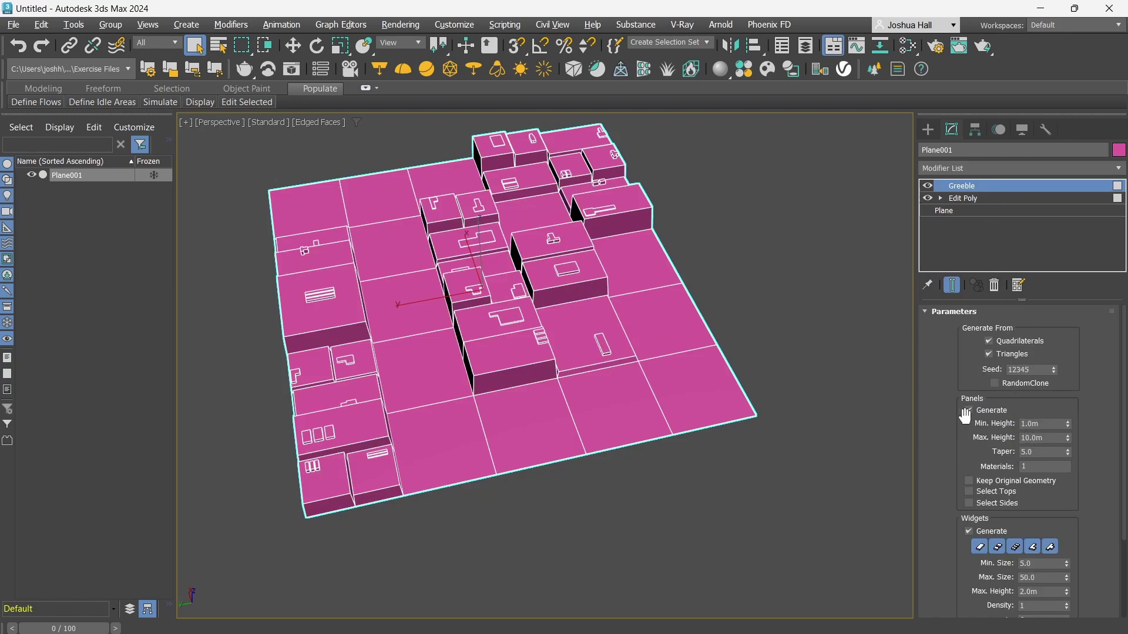
left_click(970, 531)
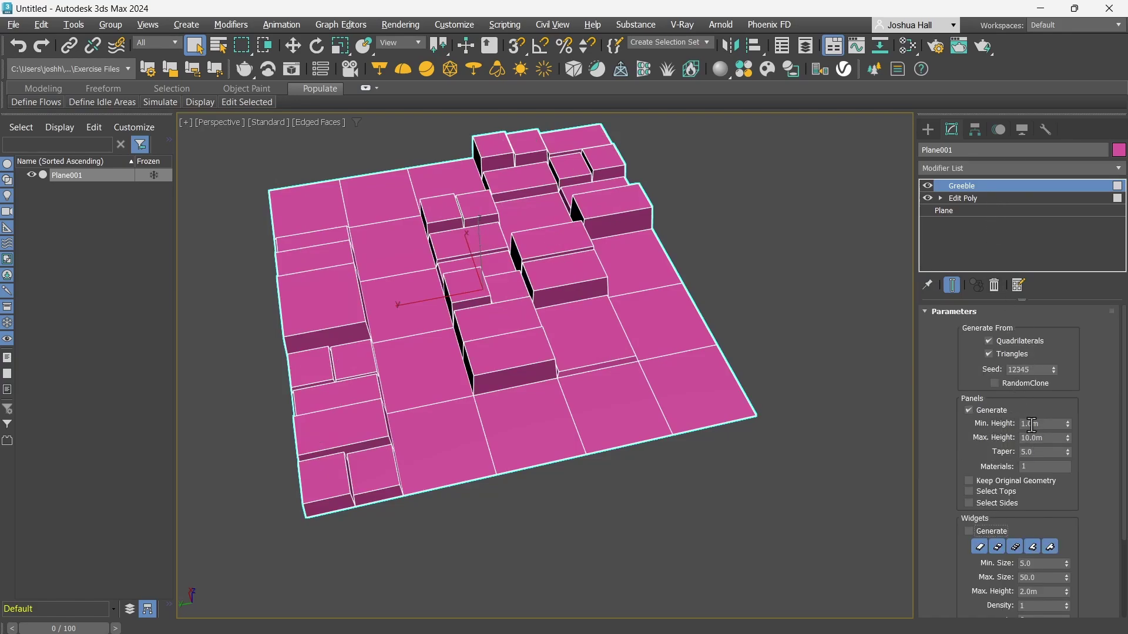
Set the Greeble panels' minimum and maximum height to 0 m
double_click(1041, 424)
type("0")
key("Return")
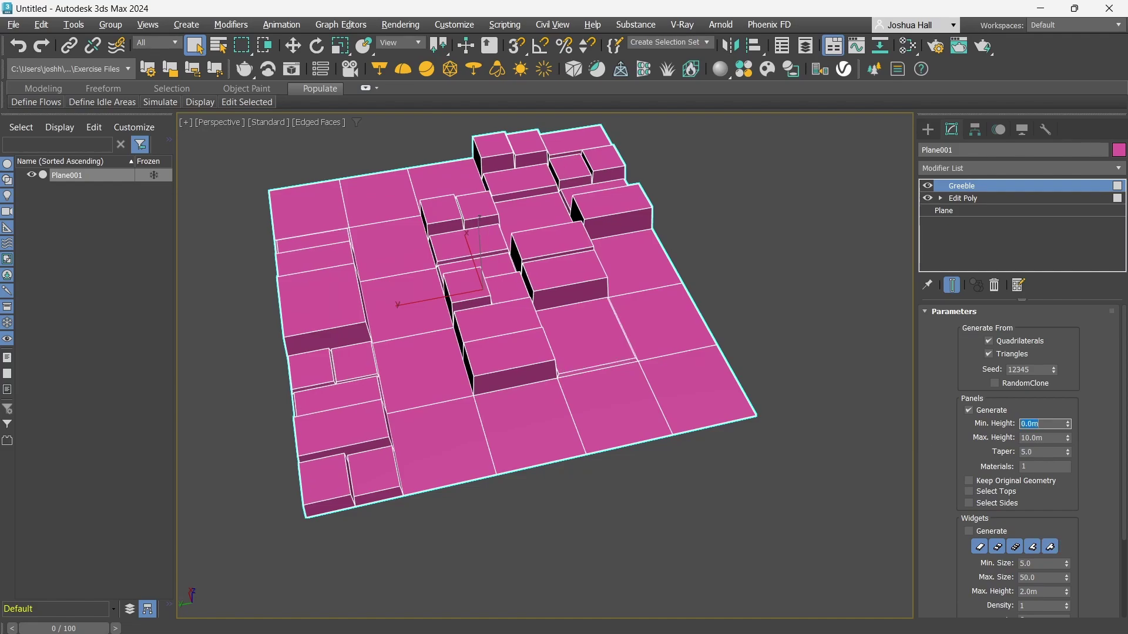
key("Tab")
type("0")
key("Return")
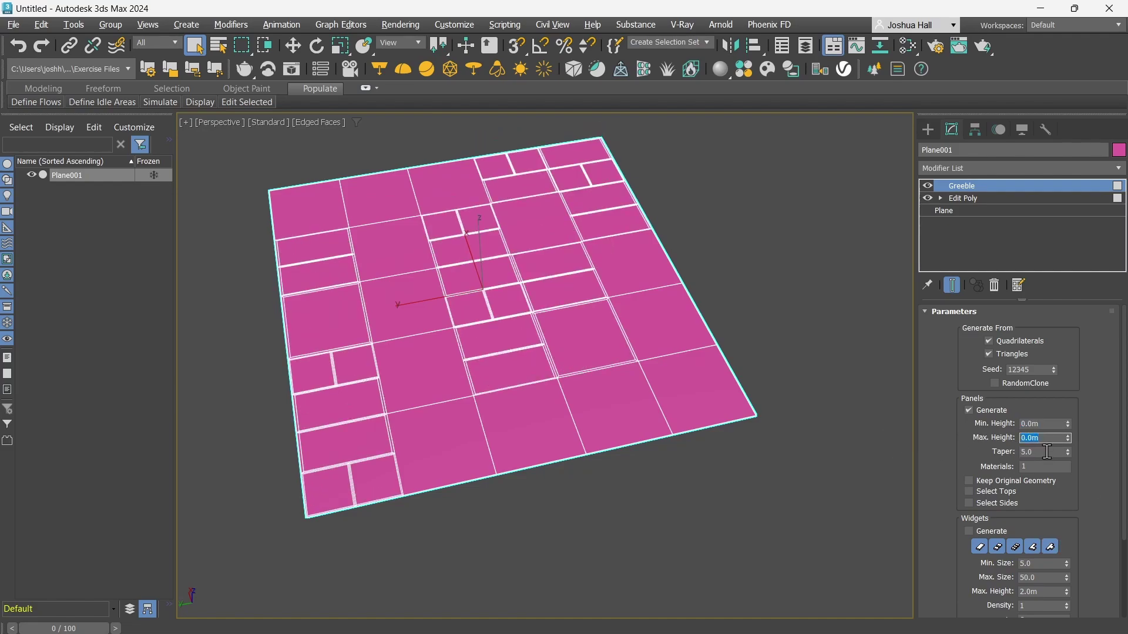
Try Greeble panel tapers of 10 and 20, keep 10, and set the seed to 12388
left_click_drag(1046, 452, 800, 414)
type("10")
key("Return")
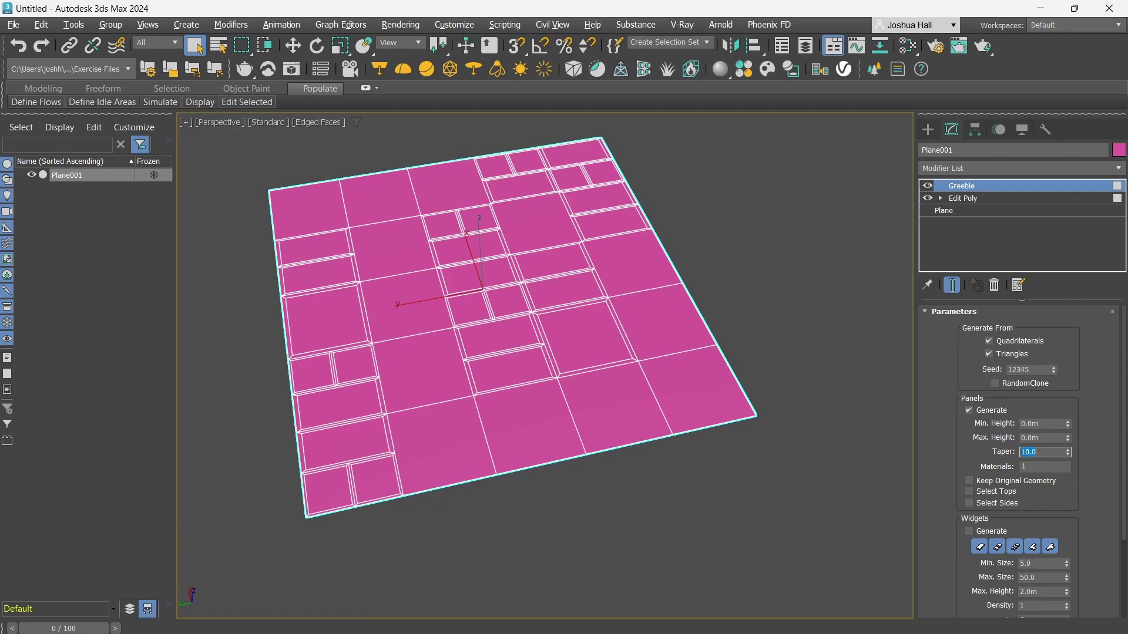
type("20")
key("Return")
left_click_drag(1053, 372, 1055, 344)
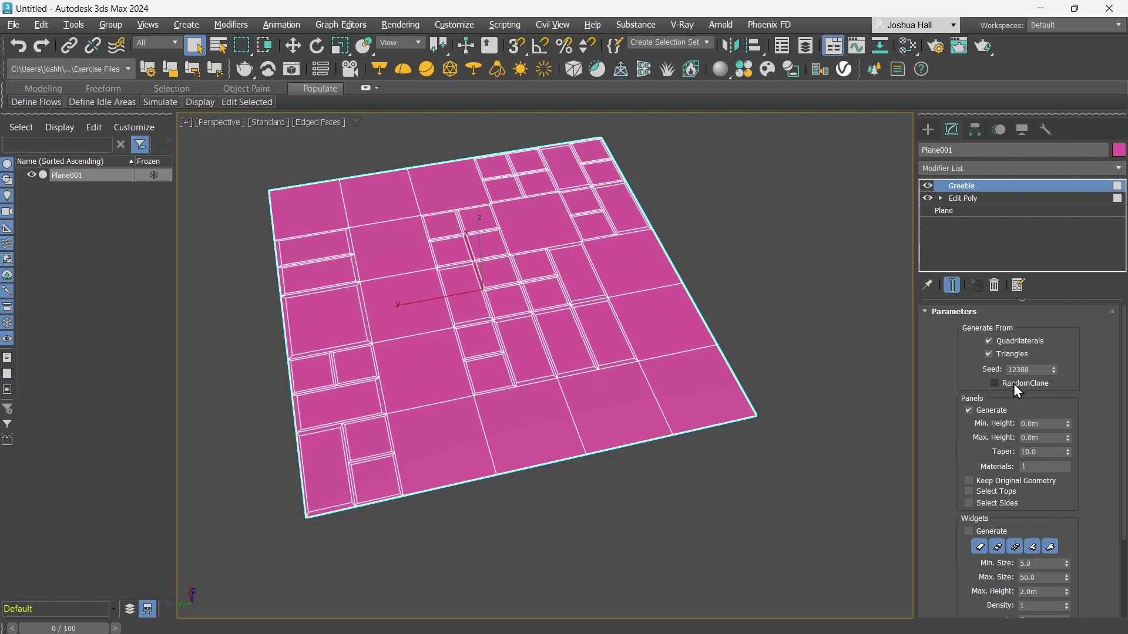
Enable Select Tops on the flat Greeble and add a second Greeble modifier above it to raise buildings on the lots
left_click(1000, 490)
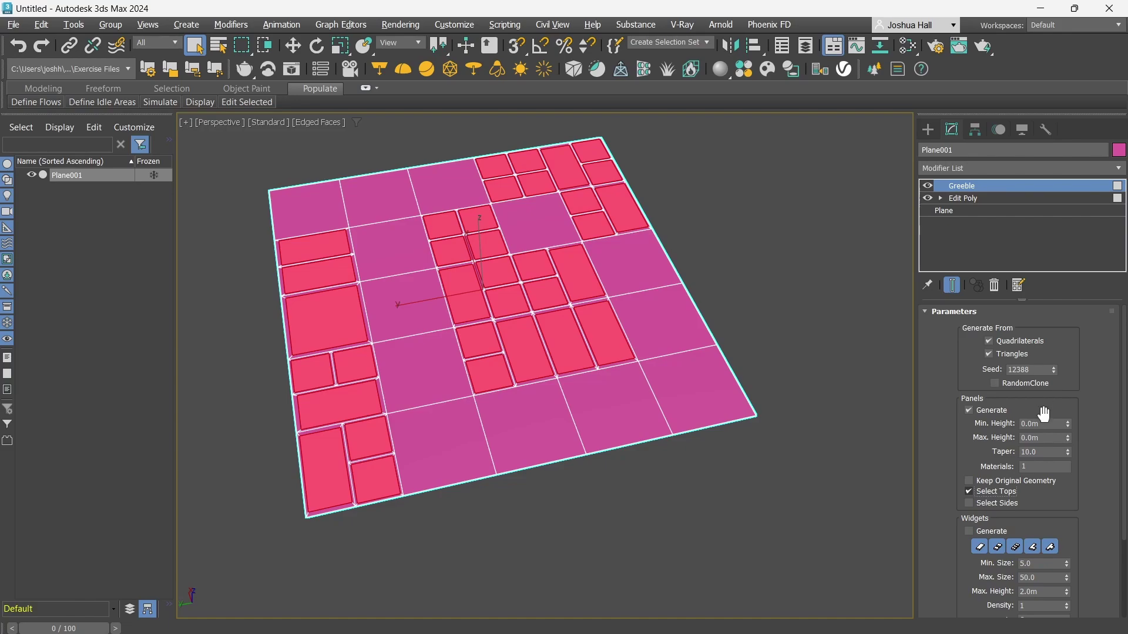
left_click(981, 168)
left_click(975, 168)
left_click(957, 168)
type("gree")
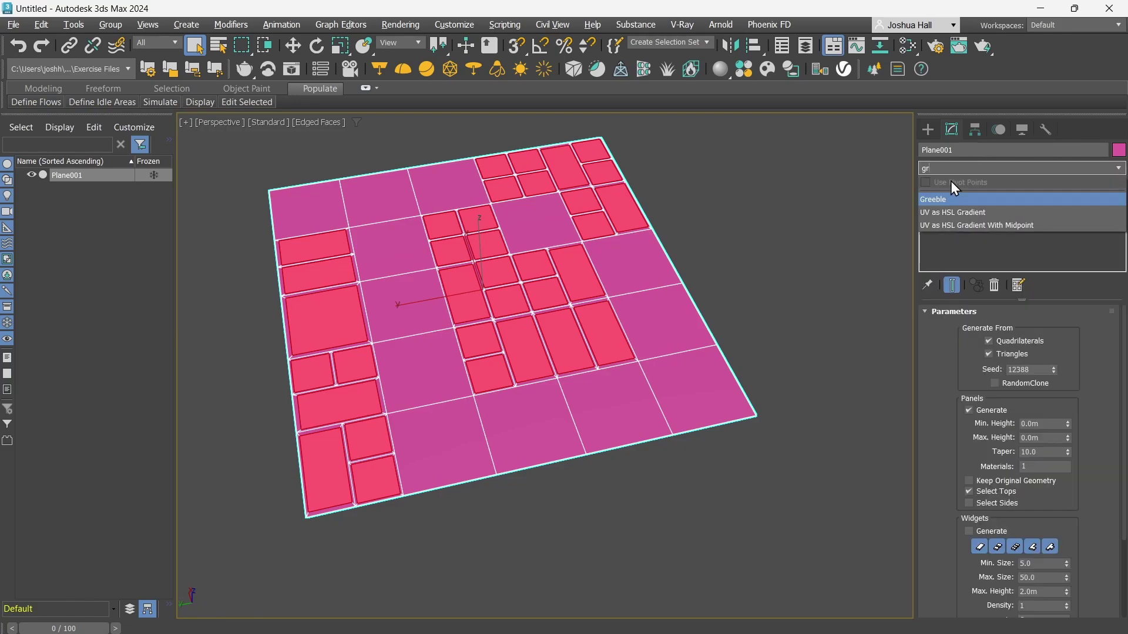
left_click(948, 201)
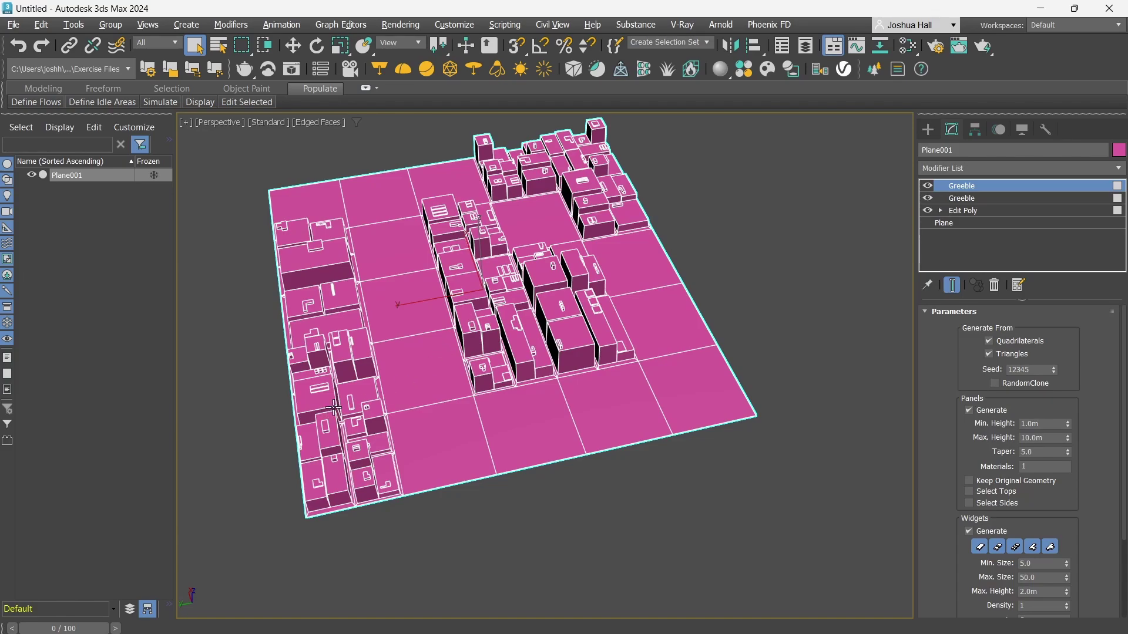
middle_click_drag(478, 333, 453, 233, "alt")
scroll(453, 229, "up", 5)
scroll(478, 295, "down", 3)
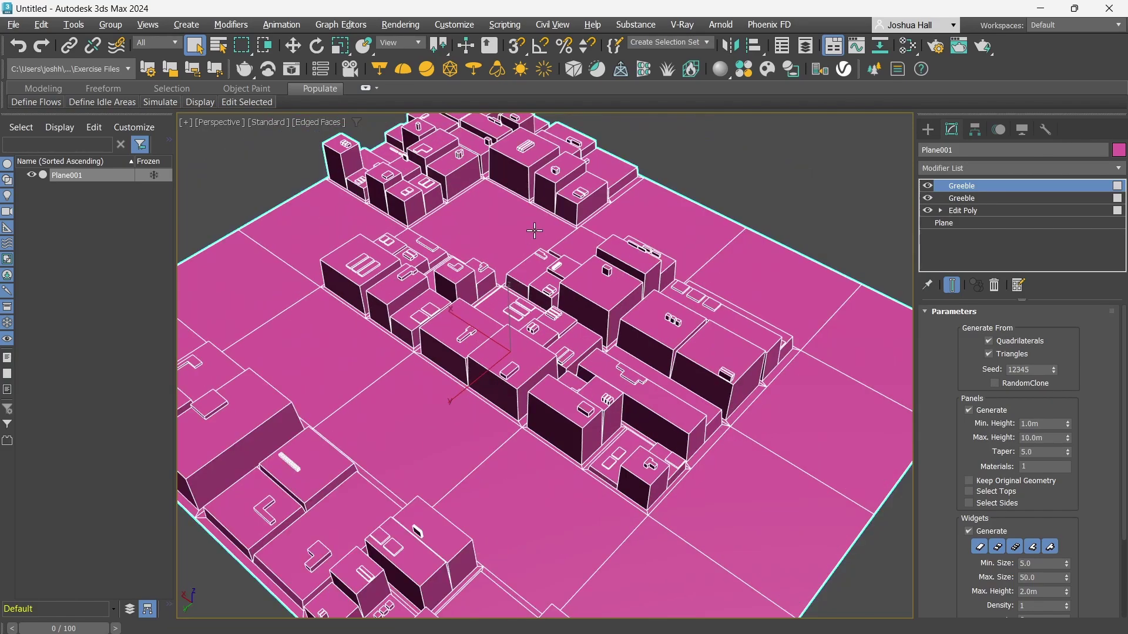
scroll(423, 423, "down", 3)
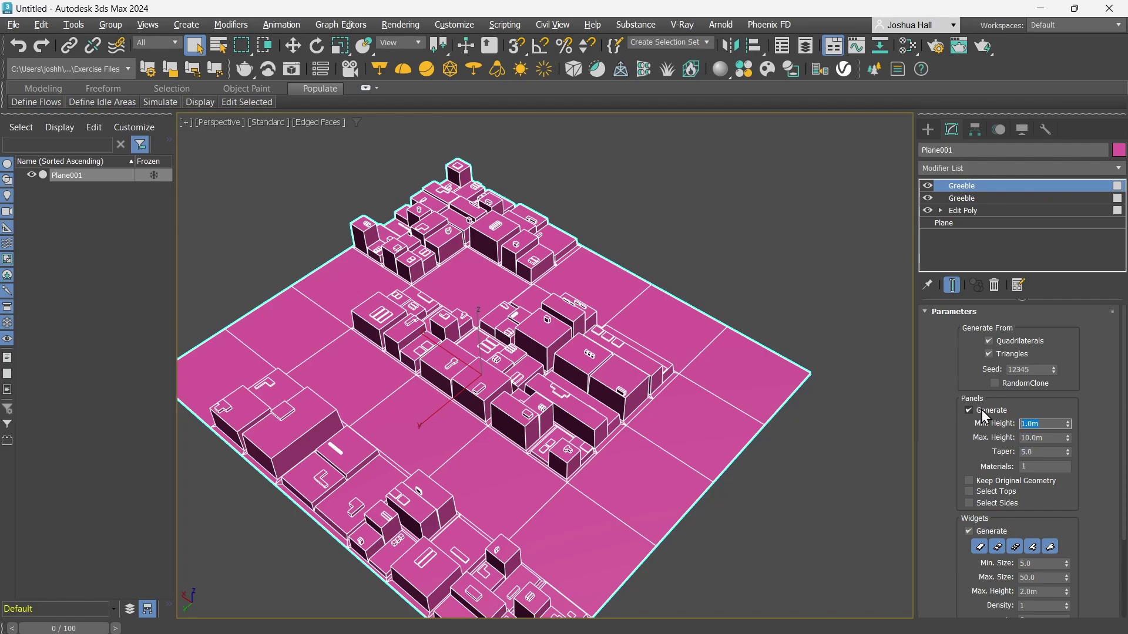
Set the building Greeble's minimum panel height to 3 m, try a maximum of 20 m, and settle on 24 m
type("3")
key("Return")
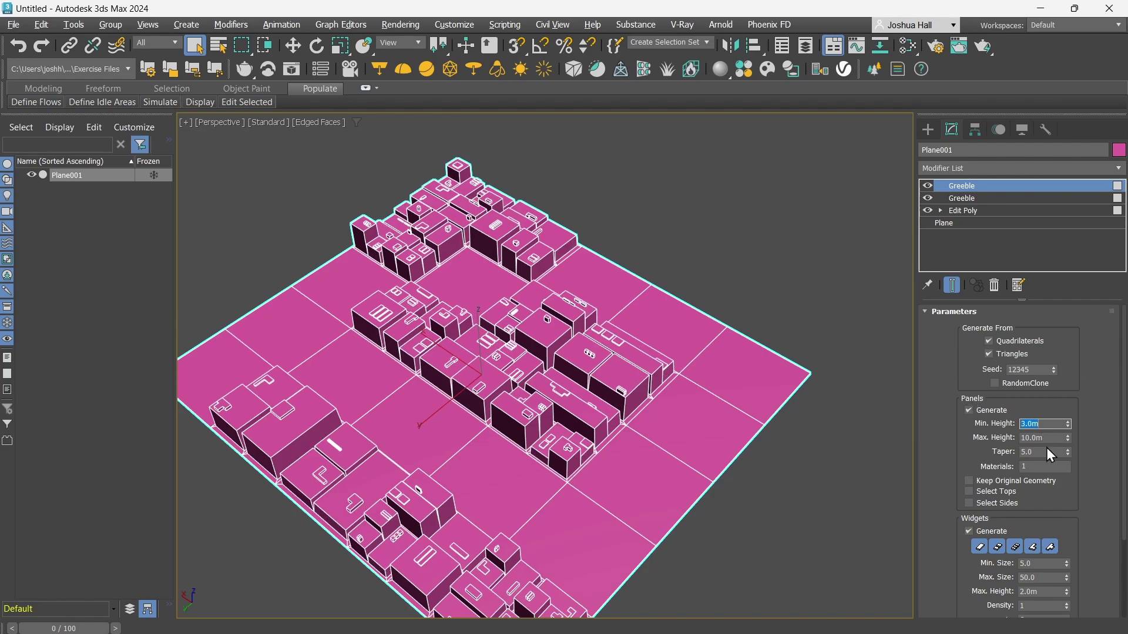
key("Tab")
type("20")
key("Return")
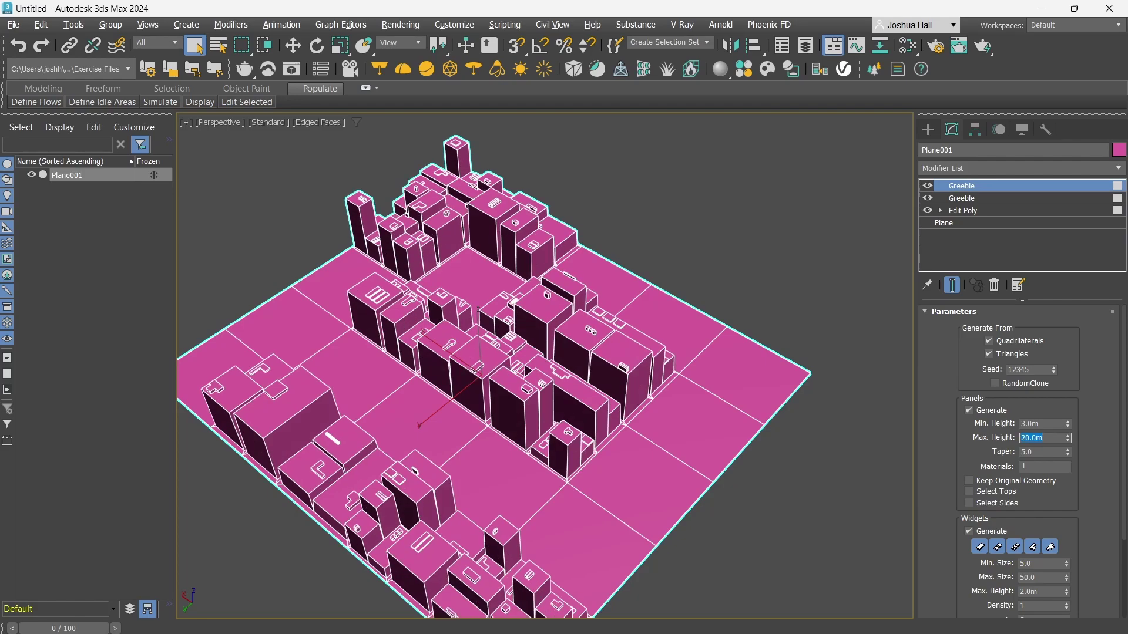
scroll(515, 274, "down", 3)
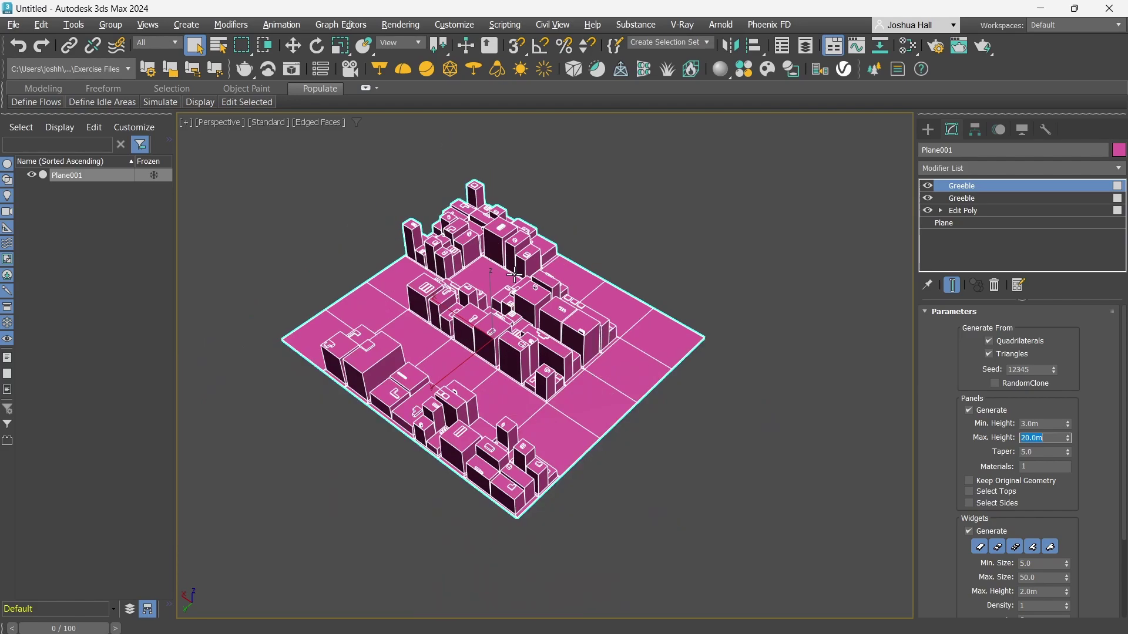
type("24")
key("Return")
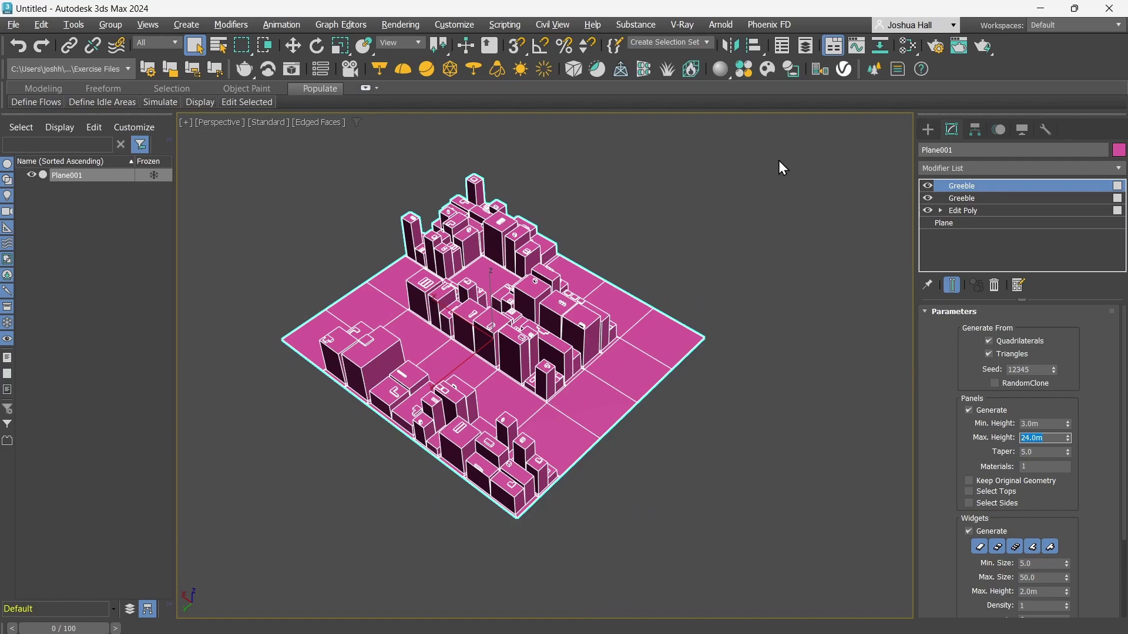
Turn off widget generation on the building Greeble
left_click(753, 216)
left_click(568, 322)
left_click(996, 532)
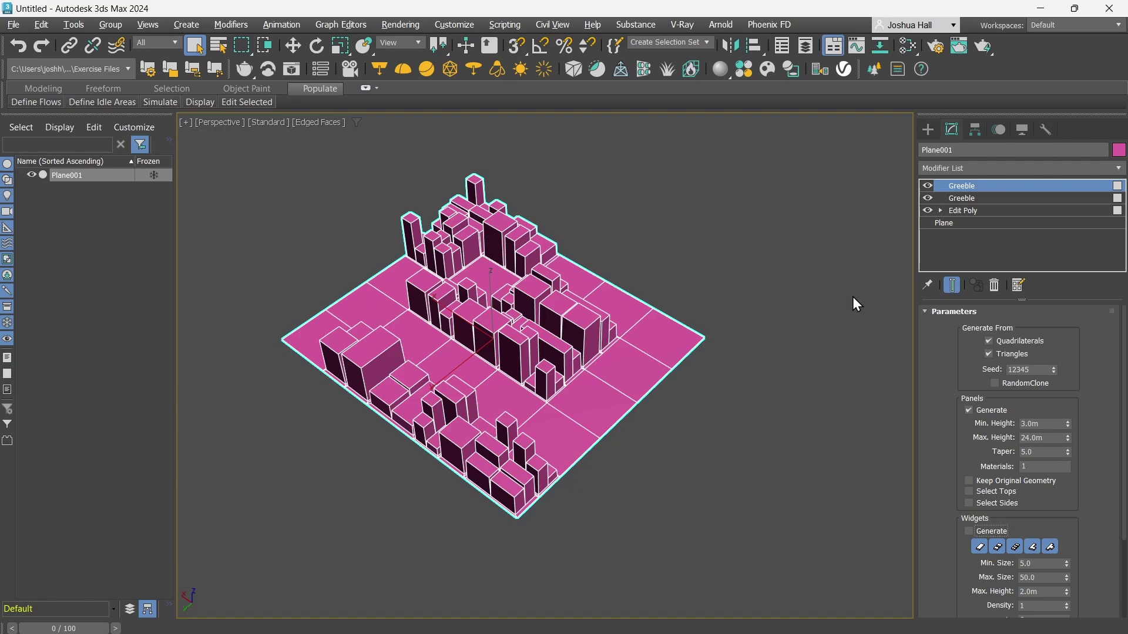
Add a Vol. Select modifier above the Greebles and activate its Gizmo sub-object
left_click(998, 172)
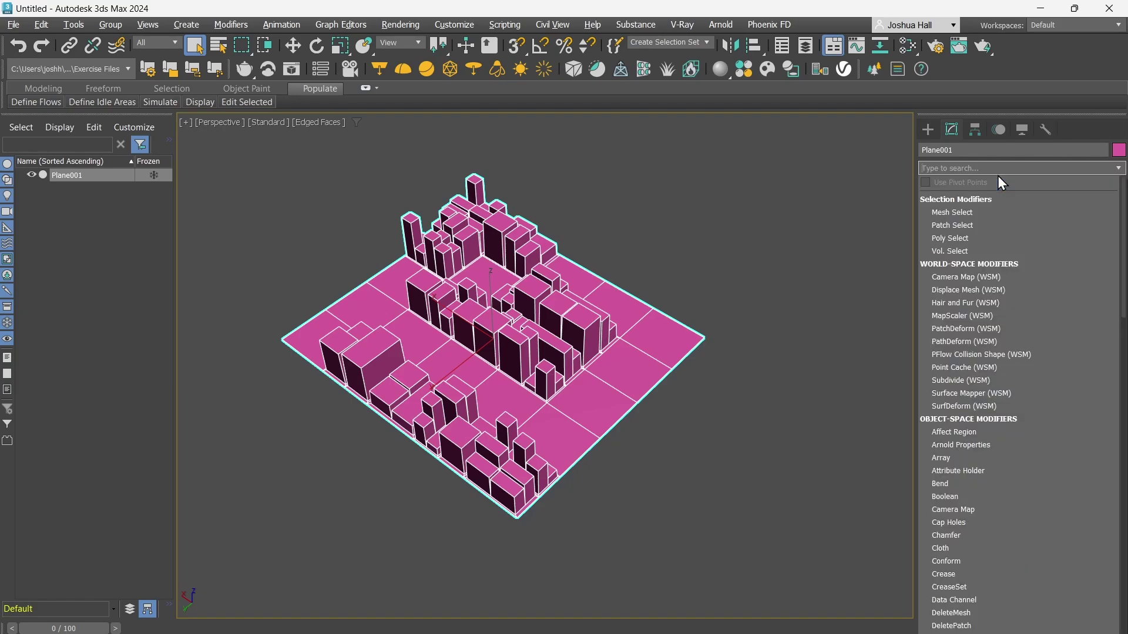
type("vo")
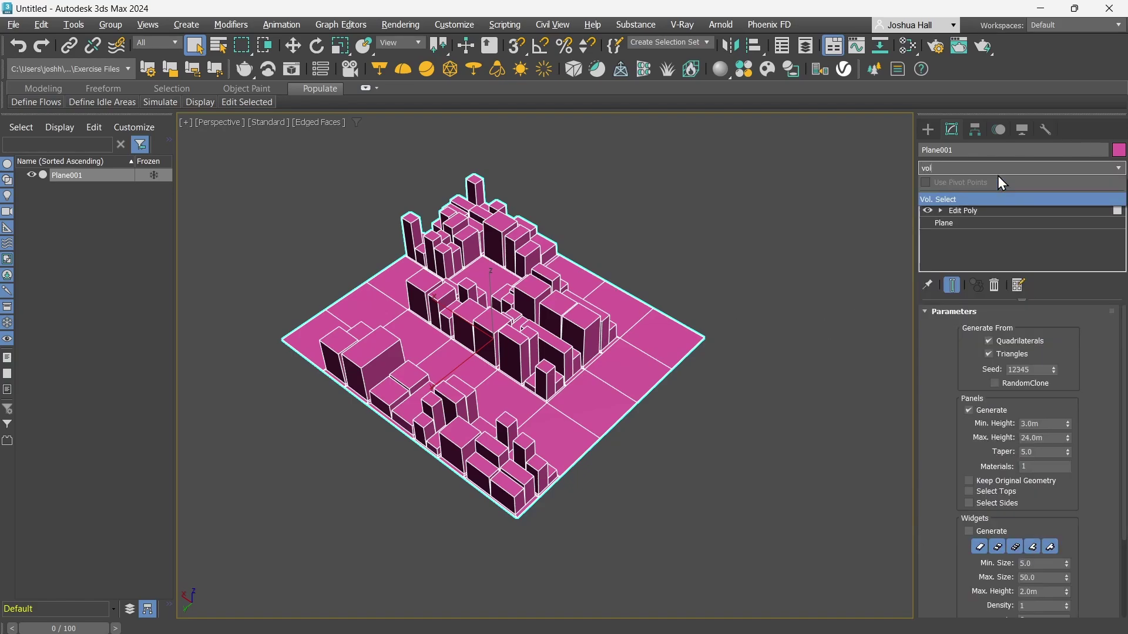
type("l")
key("Return")
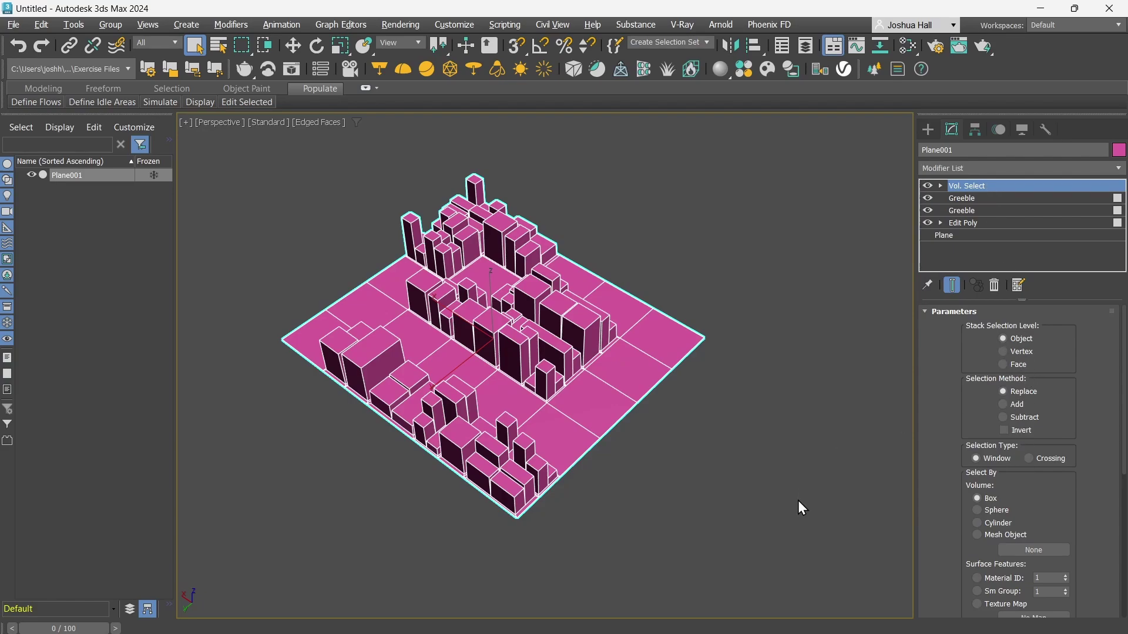
left_click(941, 185)
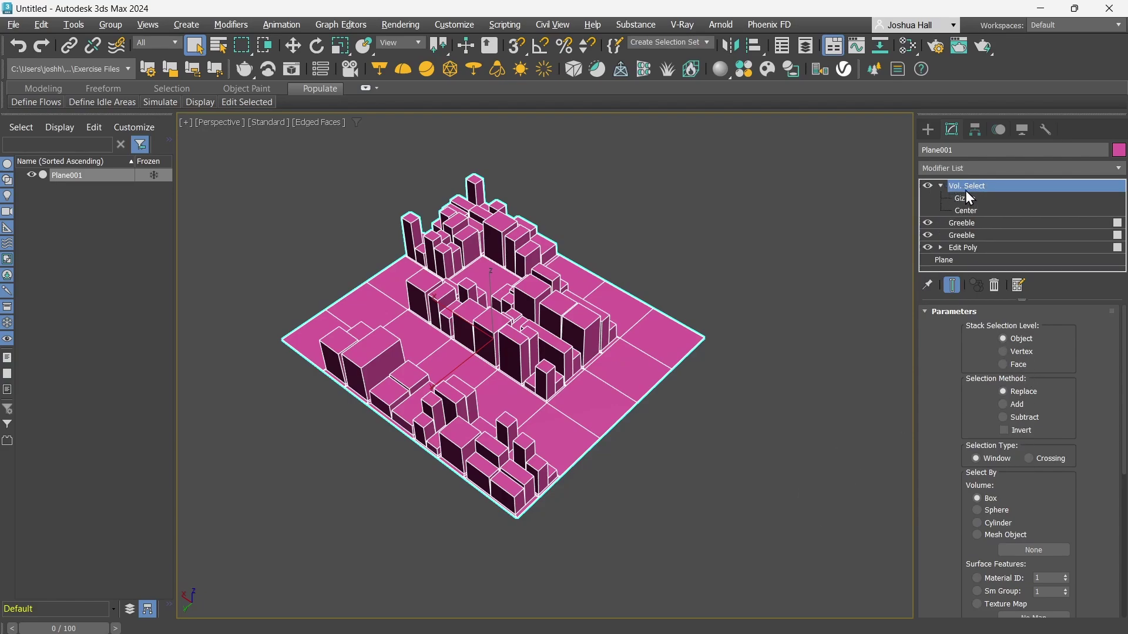
left_click(969, 199)
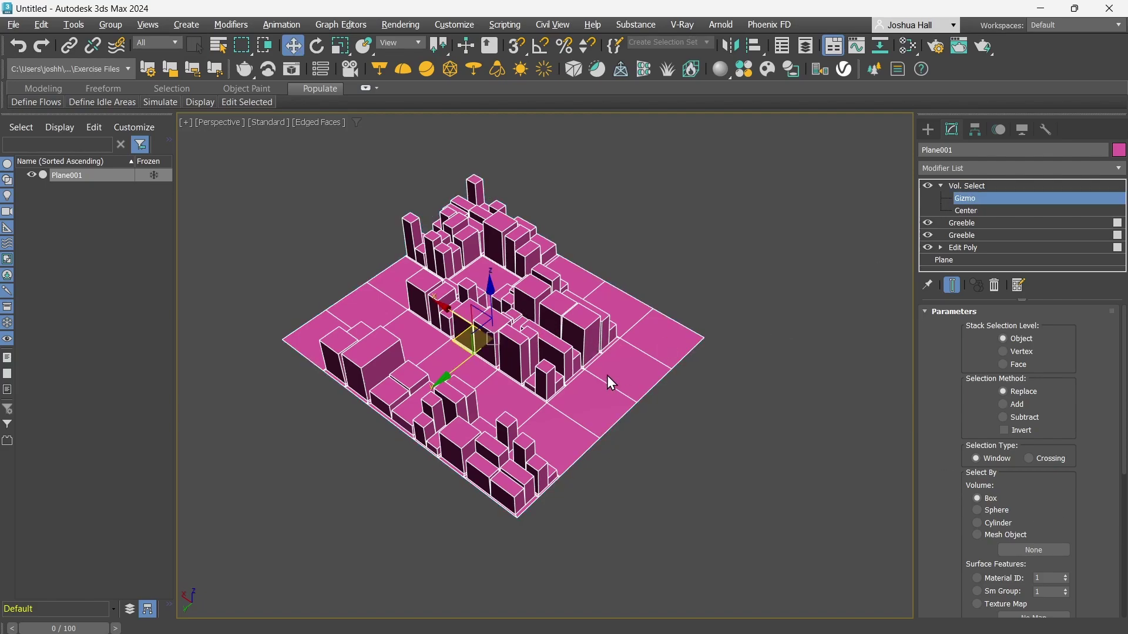
Turn off the edged-faces display and scale the Vol. Select gizmo along X to enclose the whole plane
middle_click_drag(608, 380, 642, 368, "alt")
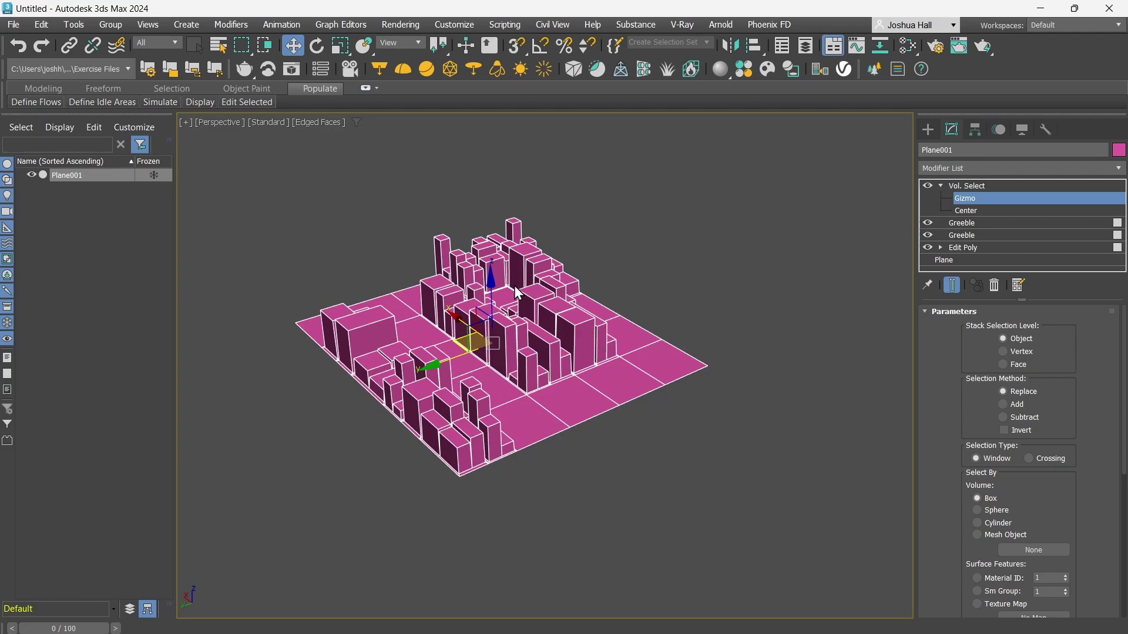
key("F4")
mouse_move(487, 281)
left_mouse_down()
mouse_move(488, 252)
mouse_move(492, 266)
left_mouse_up()
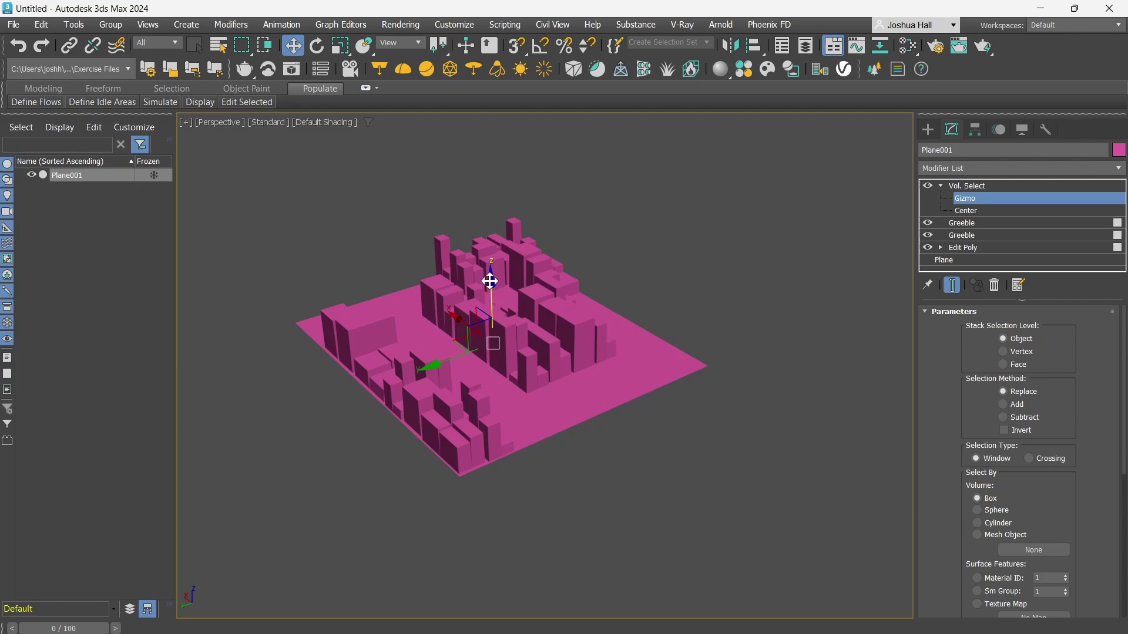
left_click(344, 45)
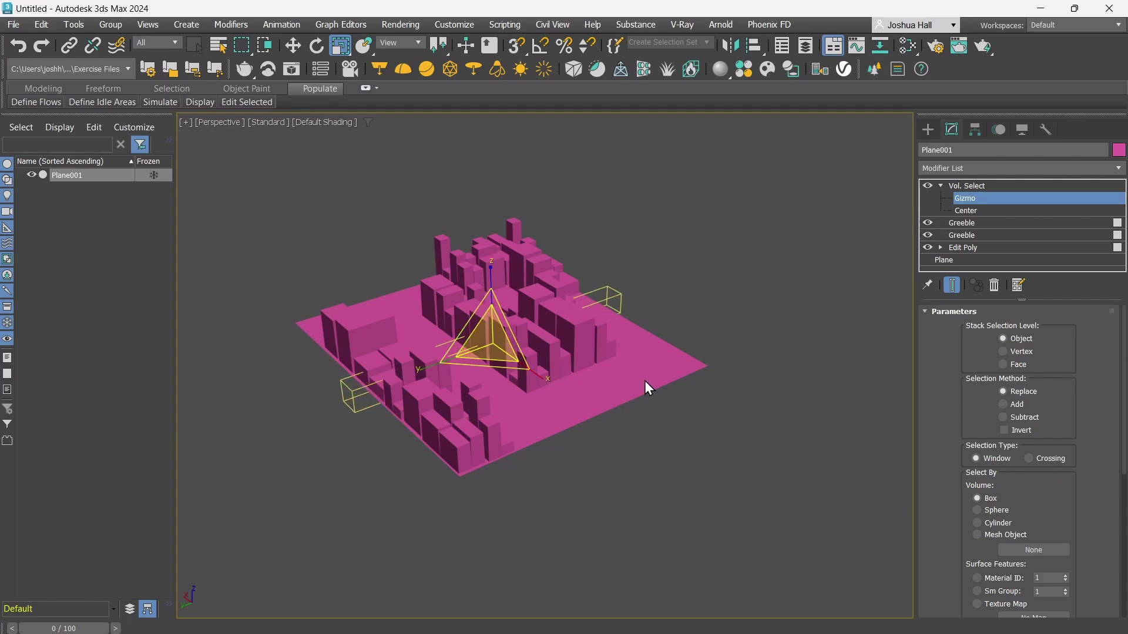
left_click_drag(521, 383, 740, 517)
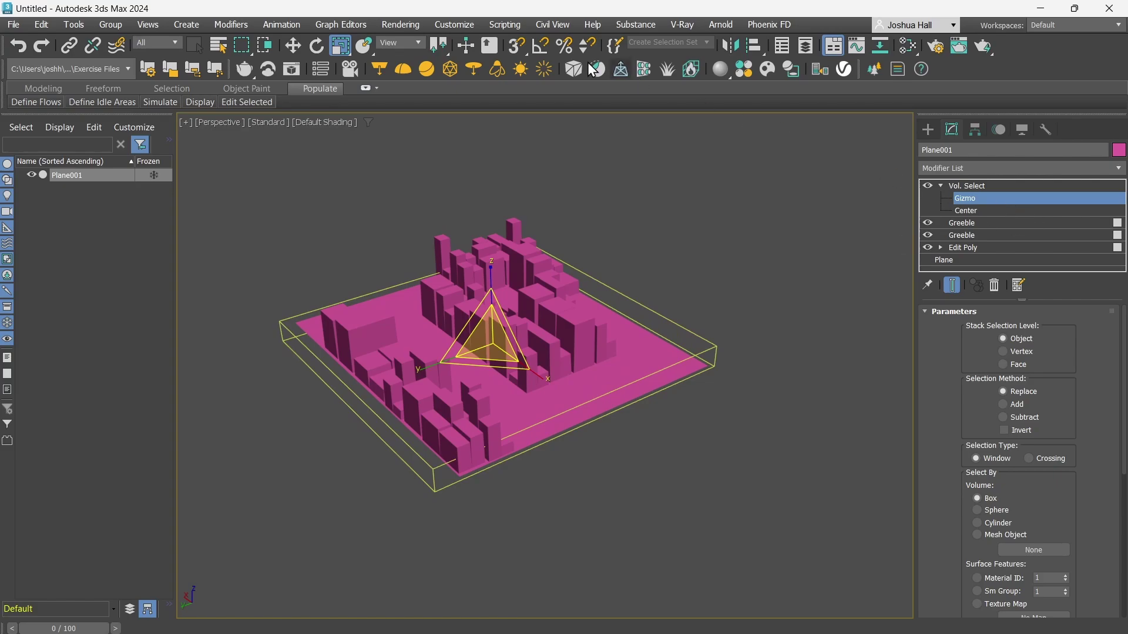
Raise the volume gizmo to rooftop height and set Vol. Select to the Face level with the Add method
left_click(292, 46)
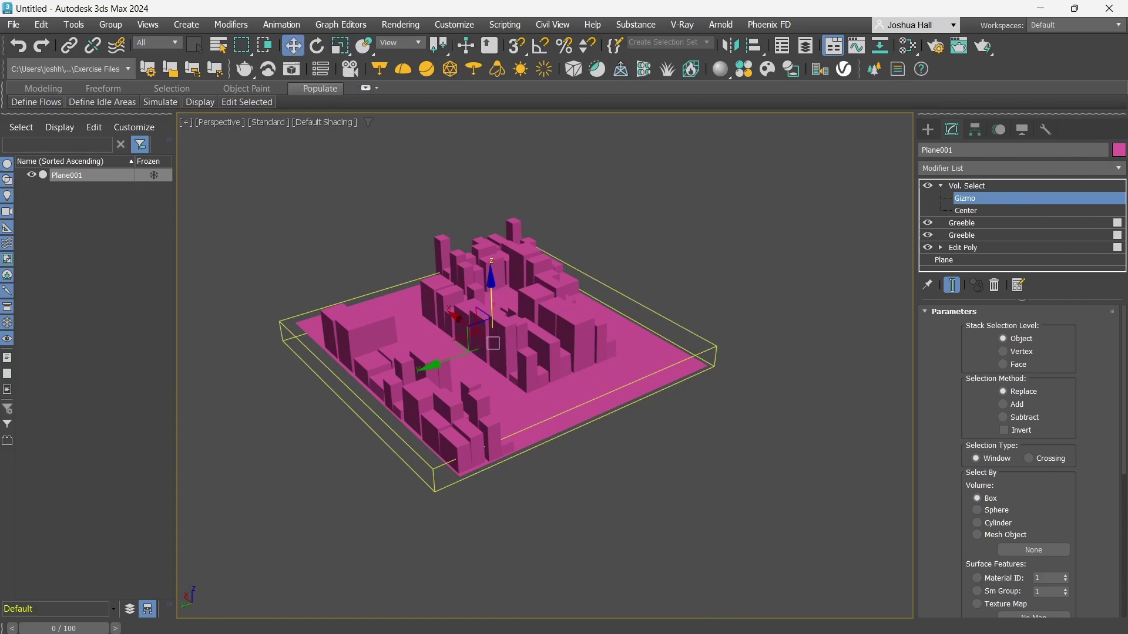
left_click_drag(492, 294, 491, 256)
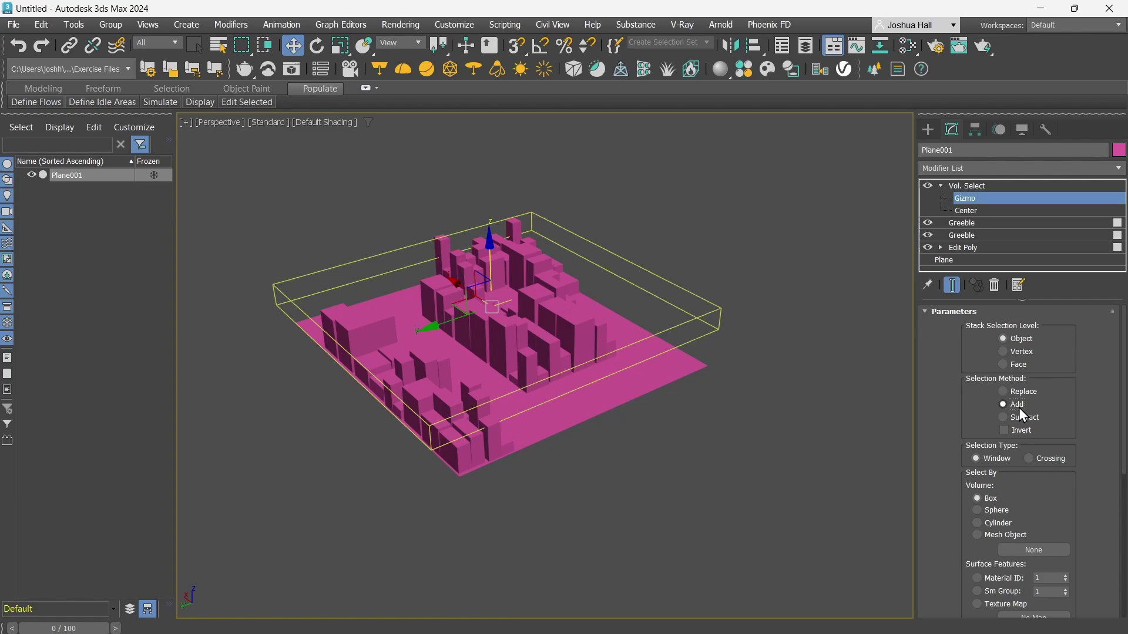
left_click(1003, 365)
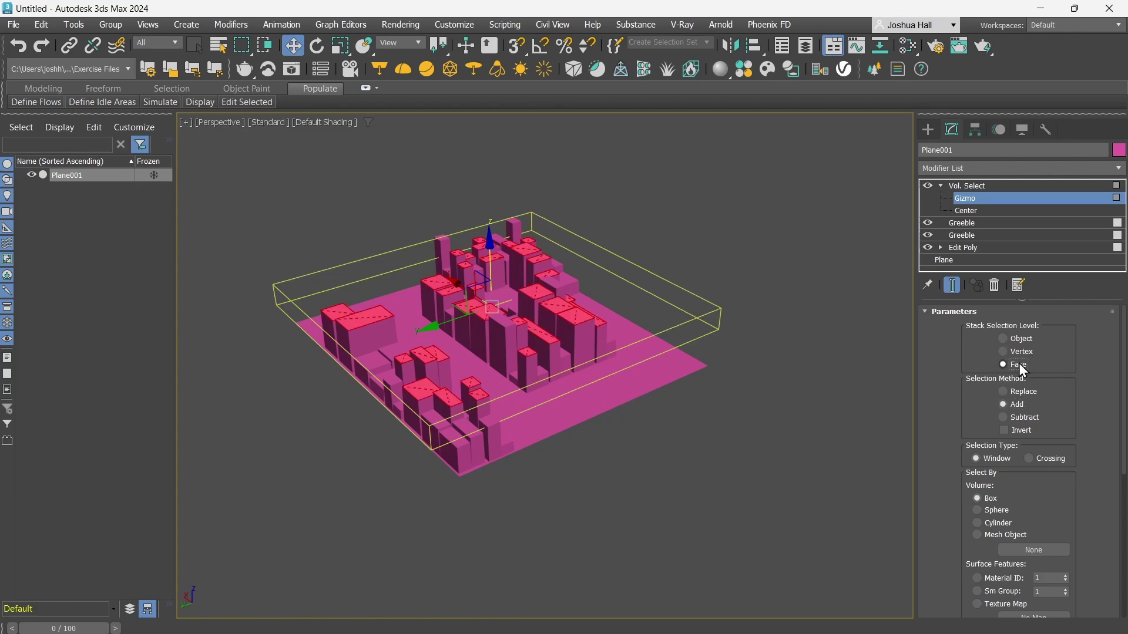
Scale the volume gizmo taller along Z around the building roofs
middle_click_drag(698, 341, 588, 336, "alt")
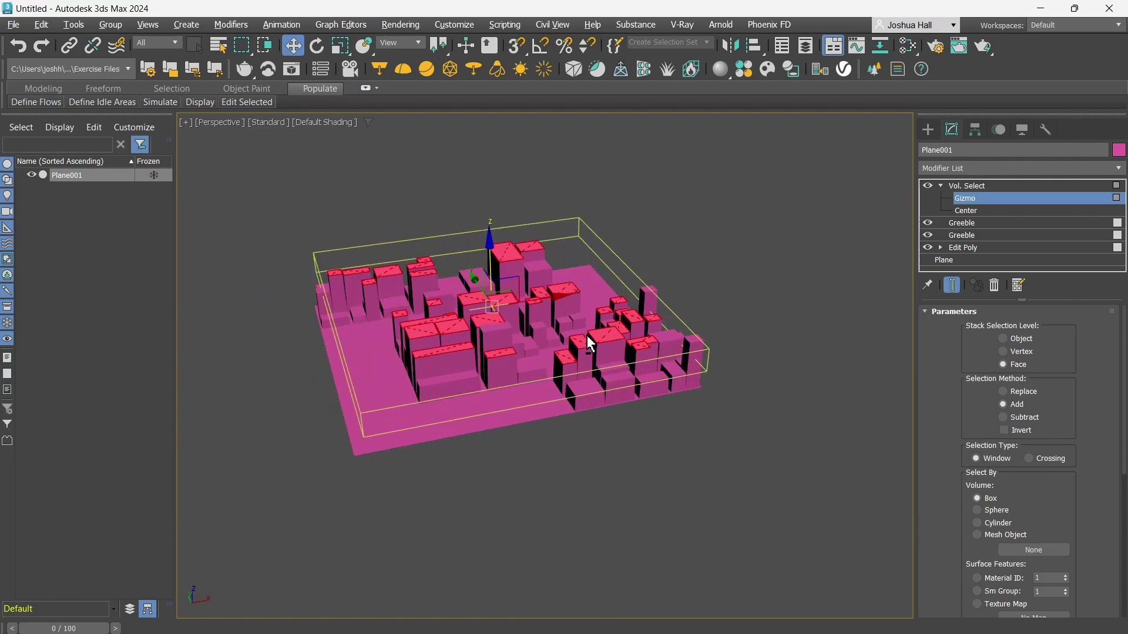
left_click(339, 46)
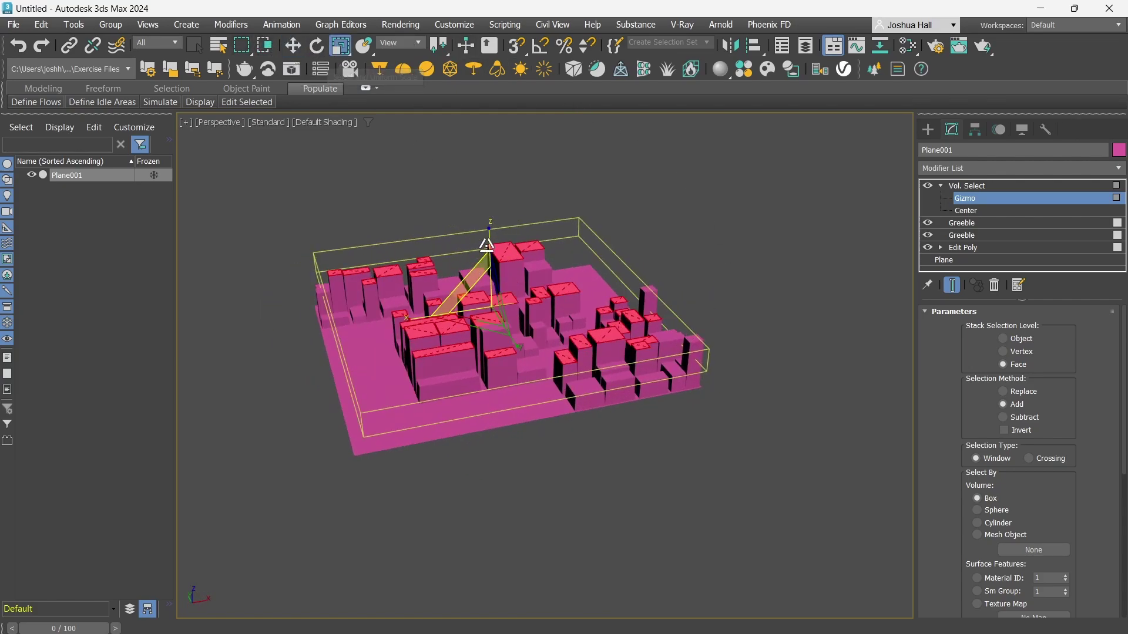
mouse_move(487, 249)
left_mouse_down()
mouse_move(492, 182)
mouse_move(491, 244)
left_mouse_up()
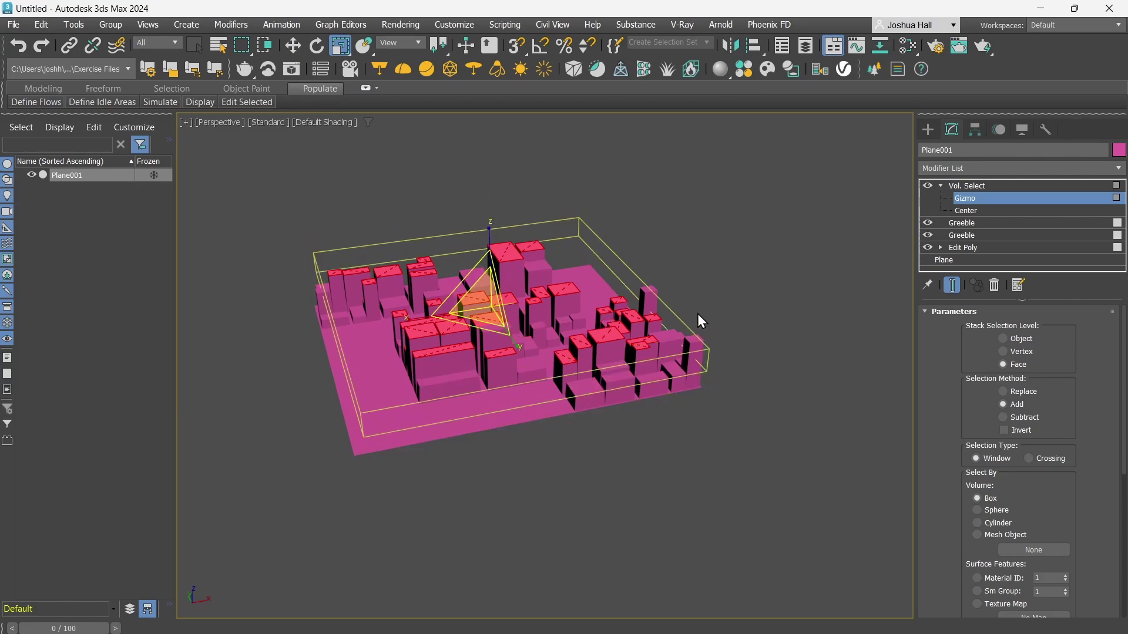
middle_click_drag(582, 265, 541, 242, "alt")
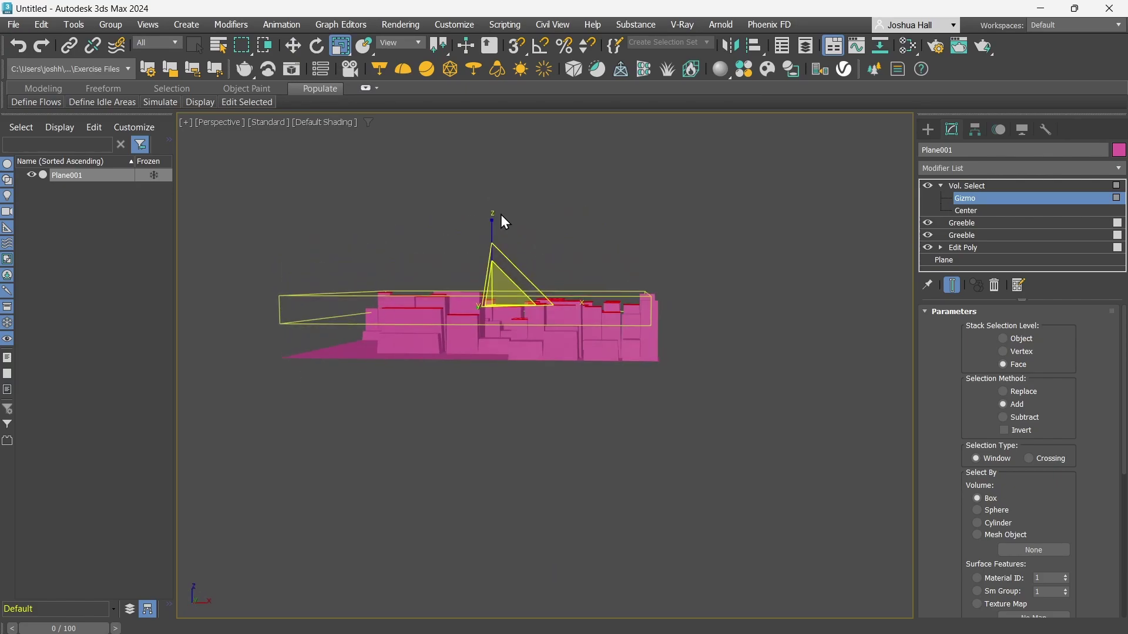
left_click_drag(496, 217, 493, 183)
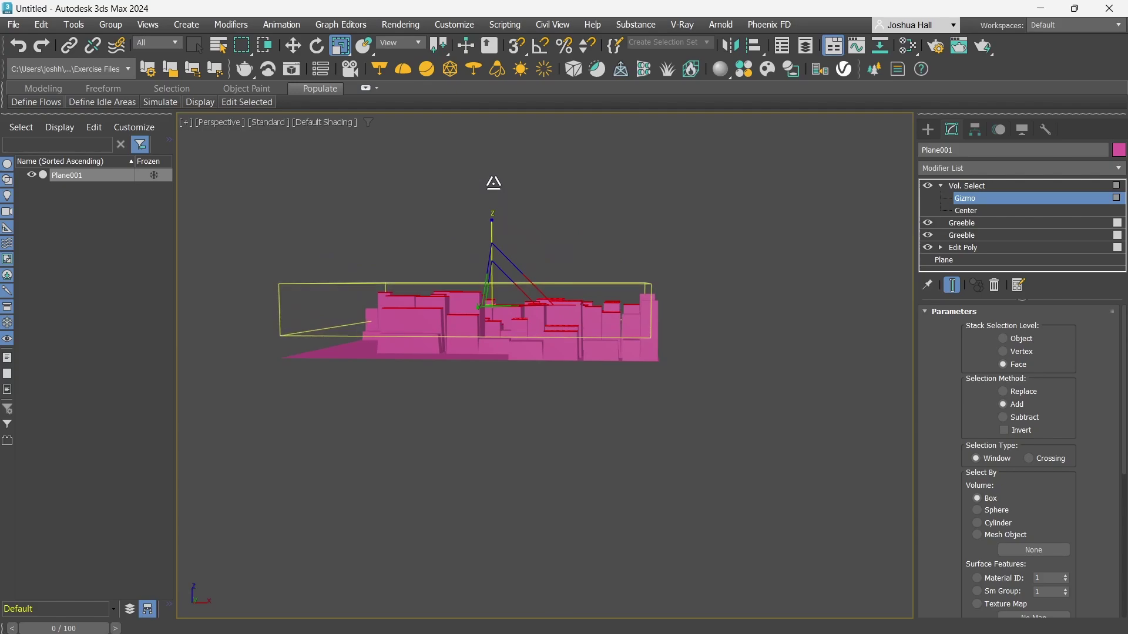
middle_click_drag(624, 270, 572, 290, "alt")
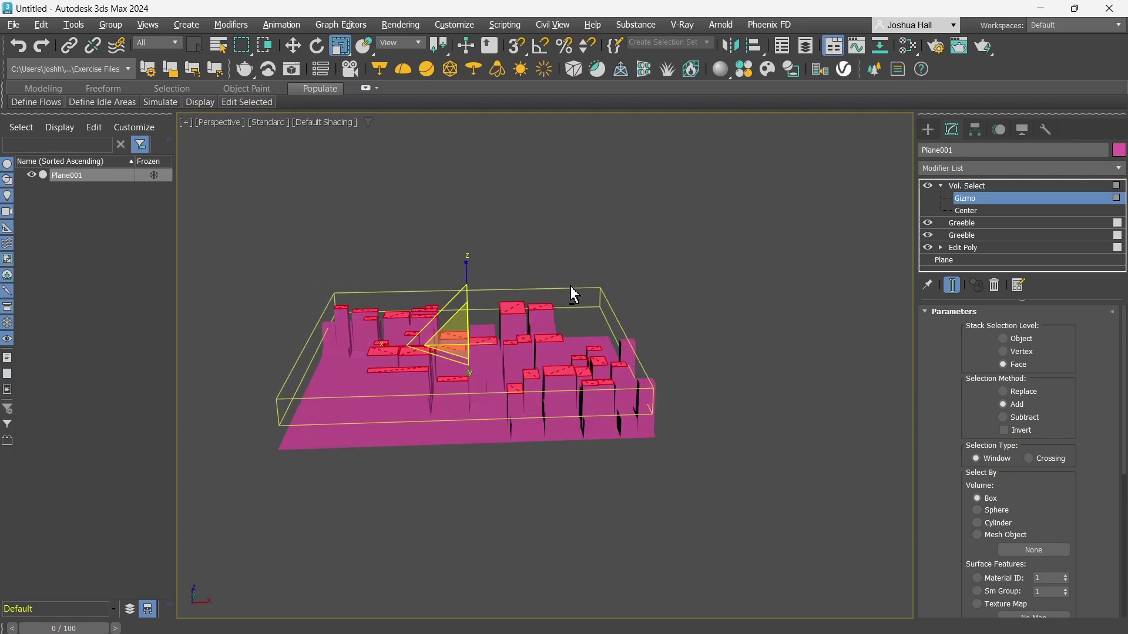
Move the volume gizmo slightly upward along Z to adjust which roofs it selects
left_click(293, 46)
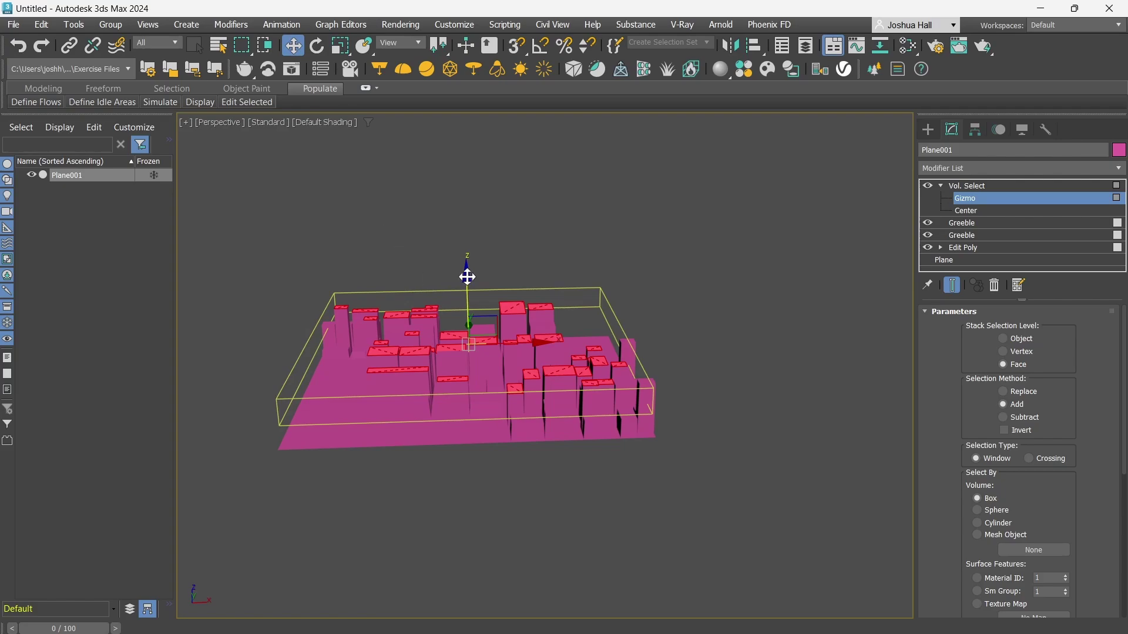
left_click_drag(467, 276, 464, 255)
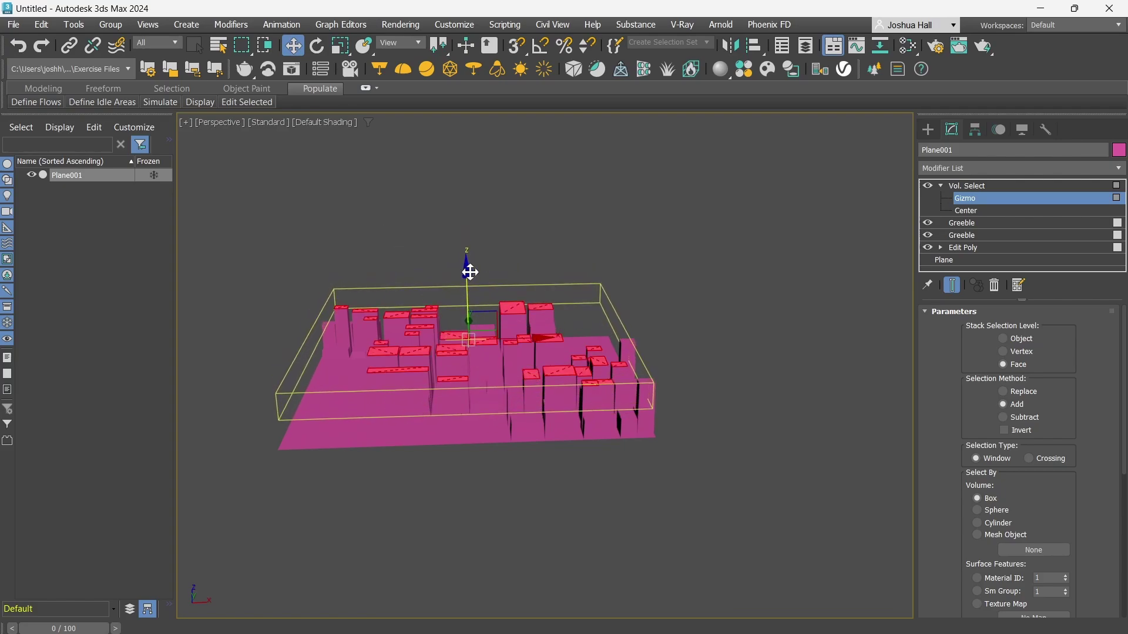
middle_click_drag(468, 267, 596, 416, "alt")
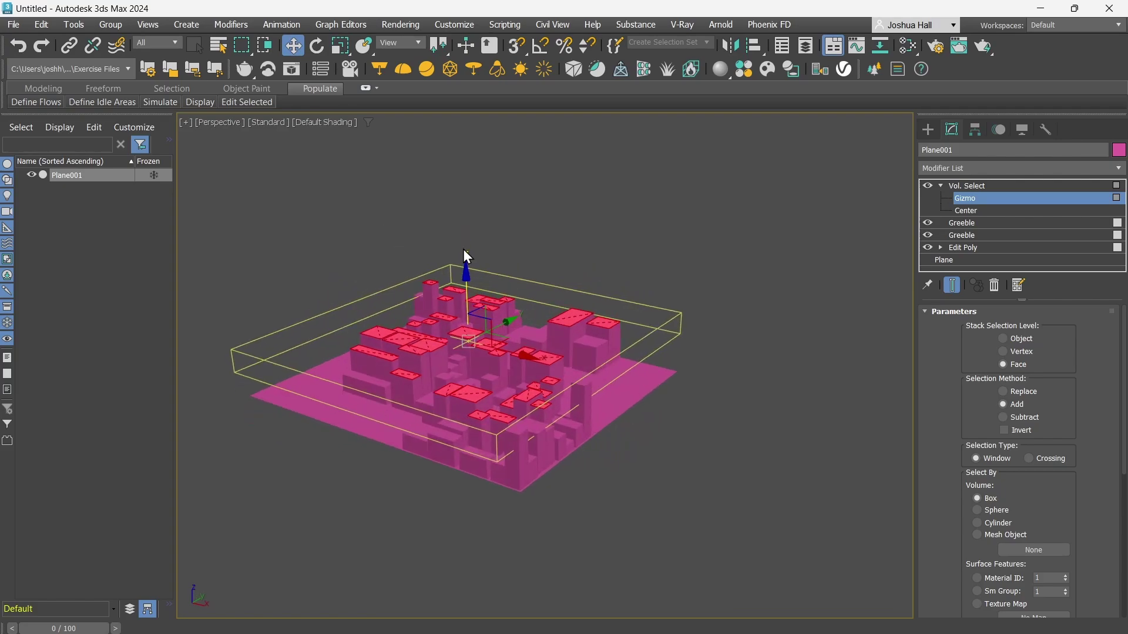
Scale the volume gizmo outward along X and Y so it extends well past the plane's edges
scroll(435, 203, "up", 3)
left_click(343, 48)
scroll(443, 307, "down", 6)
scroll(498, 344, "up", 3)
left_click_drag(508, 364, 528, 372)
middle_click_drag(547, 415, 618, 424, "alt")
scroll(336, 408, "up", 4)
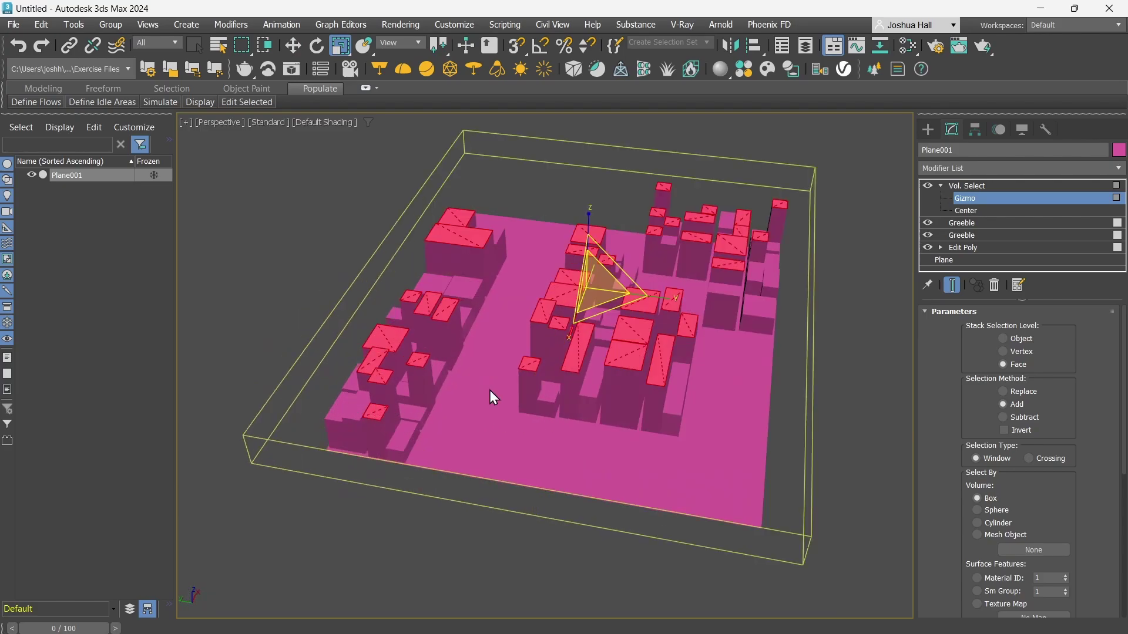
mouse_move(670, 299)
left_mouse_down()
mouse_move(695, 303)
mouse_move(683, 302)
left_mouse_up()
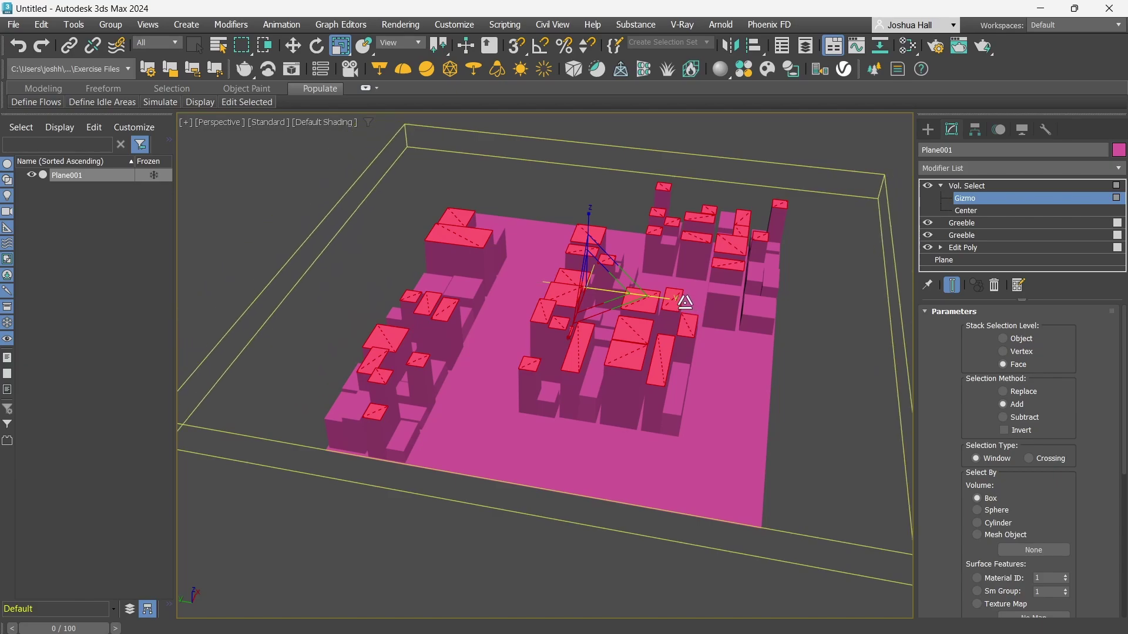
Leave the Gizmo sub-object and add a Greeble modifier above Vol. Select for the selected roof faces
left_click(971, 185)
left_click(975, 174)
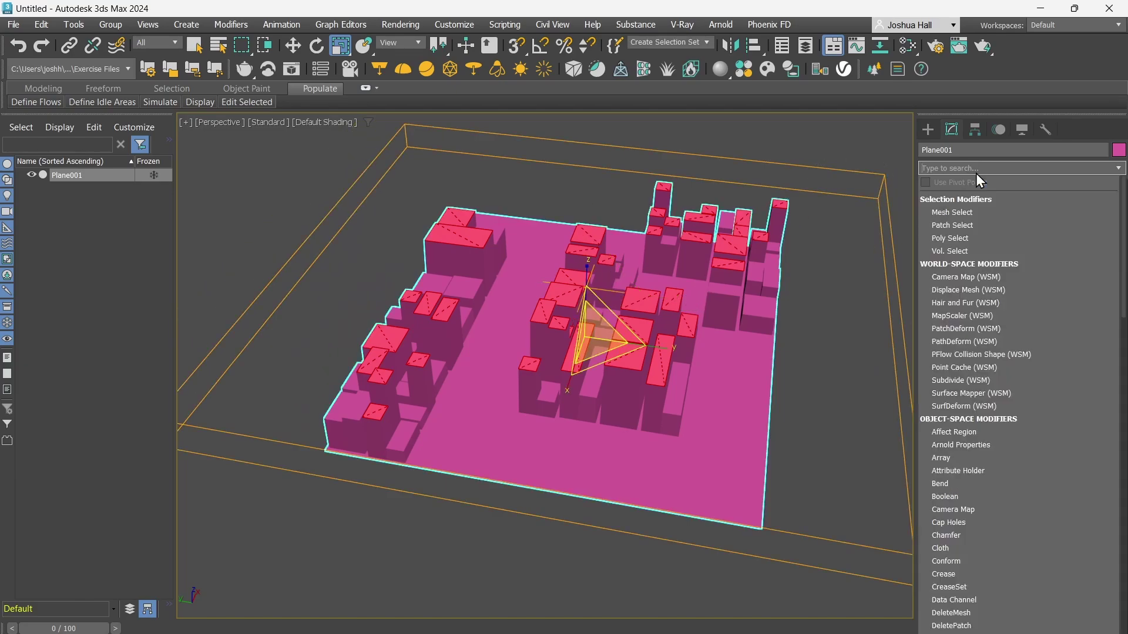
scroll(975, 174, "down", 1)
scroll(975, 174, "down", 3)
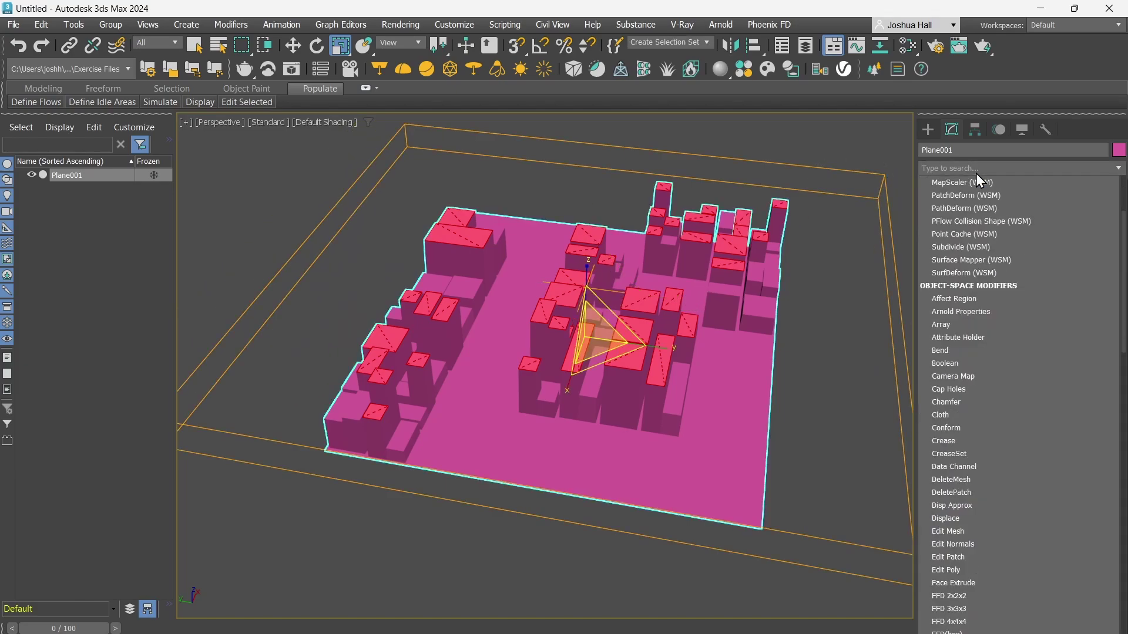
left_click(975, 174)
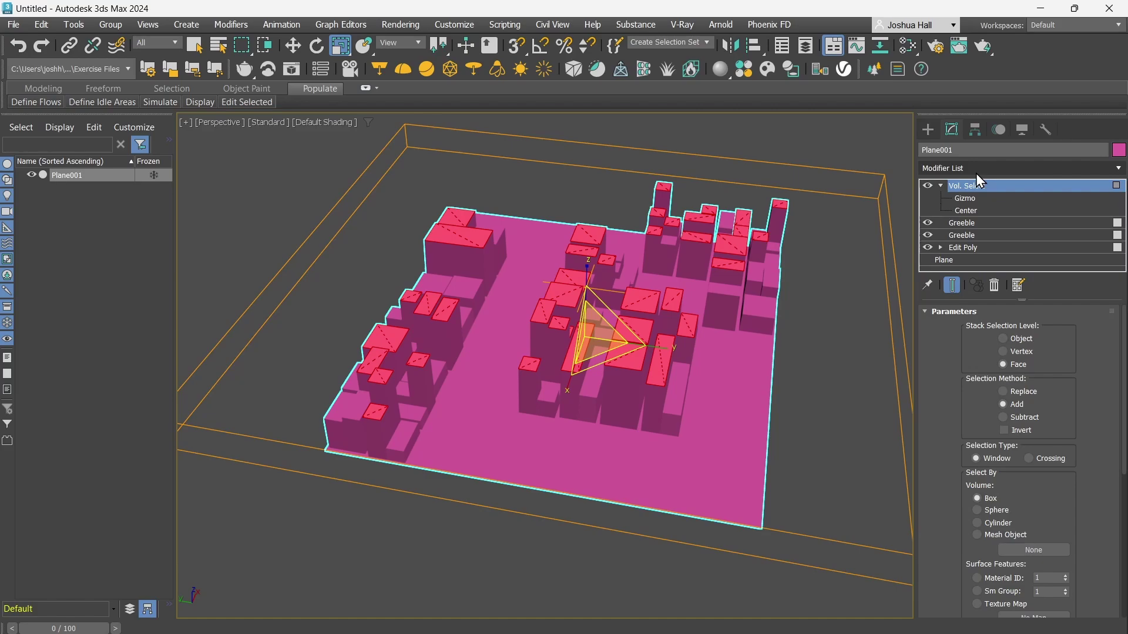
type("g")
key("Return")
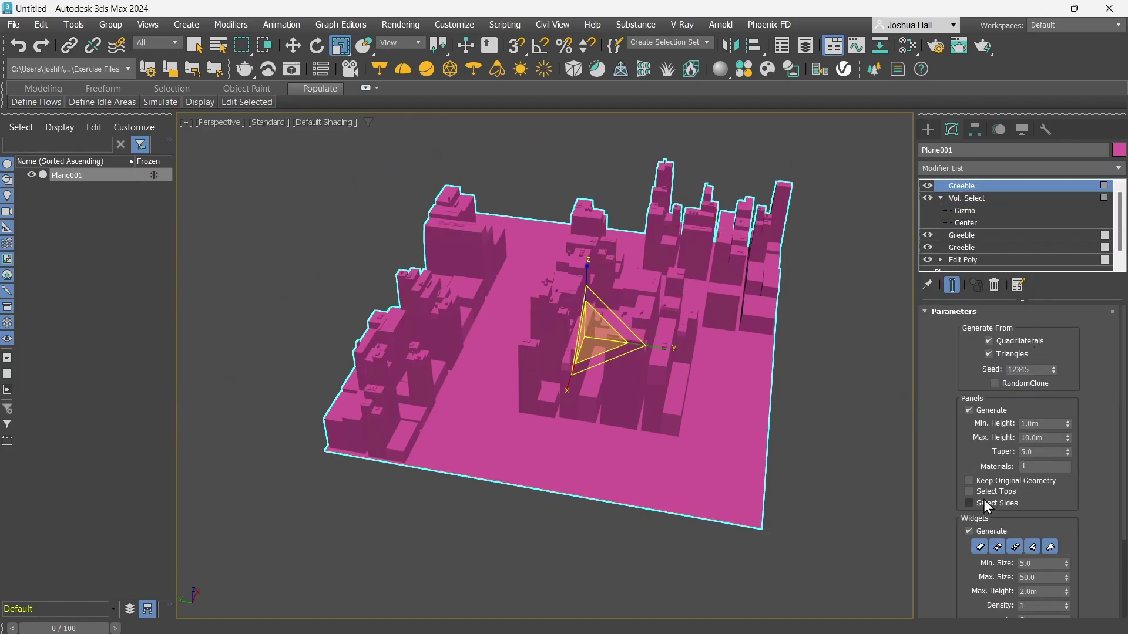
Turn off widget and panel generation on the roof Greeble and set its minimum and maximum panel heights to 0
left_click(1004, 531)
left_click(999, 411)
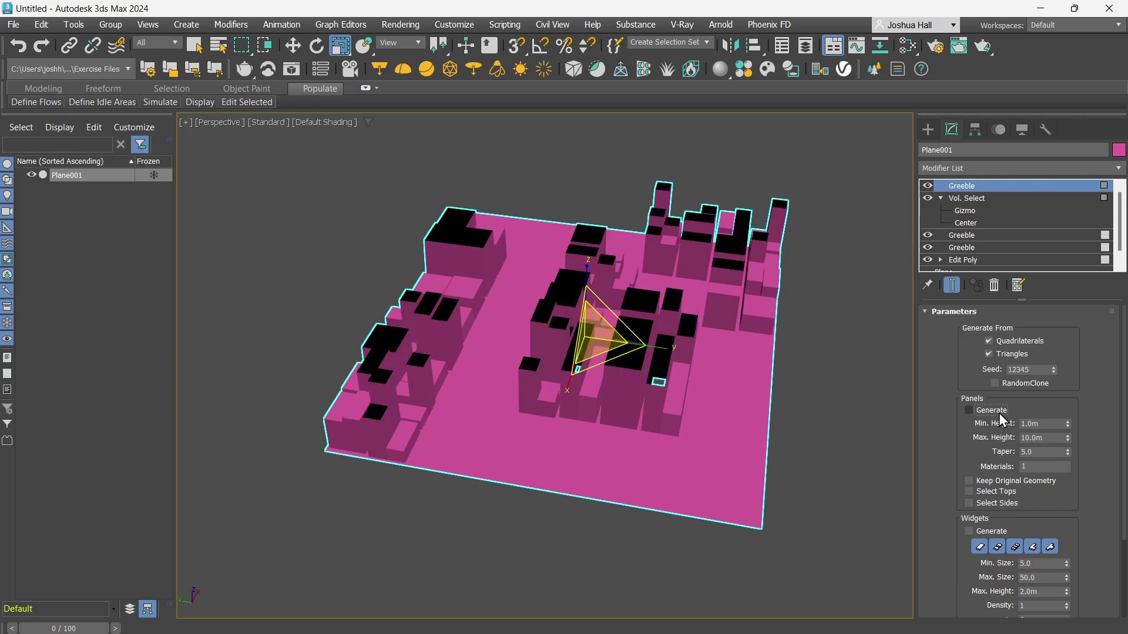
left_click_drag(1052, 425, 992, 422)
type("0")
key("Tab")
type("0")
key("Return")
Add another Greeble modifier on top of the roof Greeble
left_click(978, 187)
left_click(987, 172)
type("f")
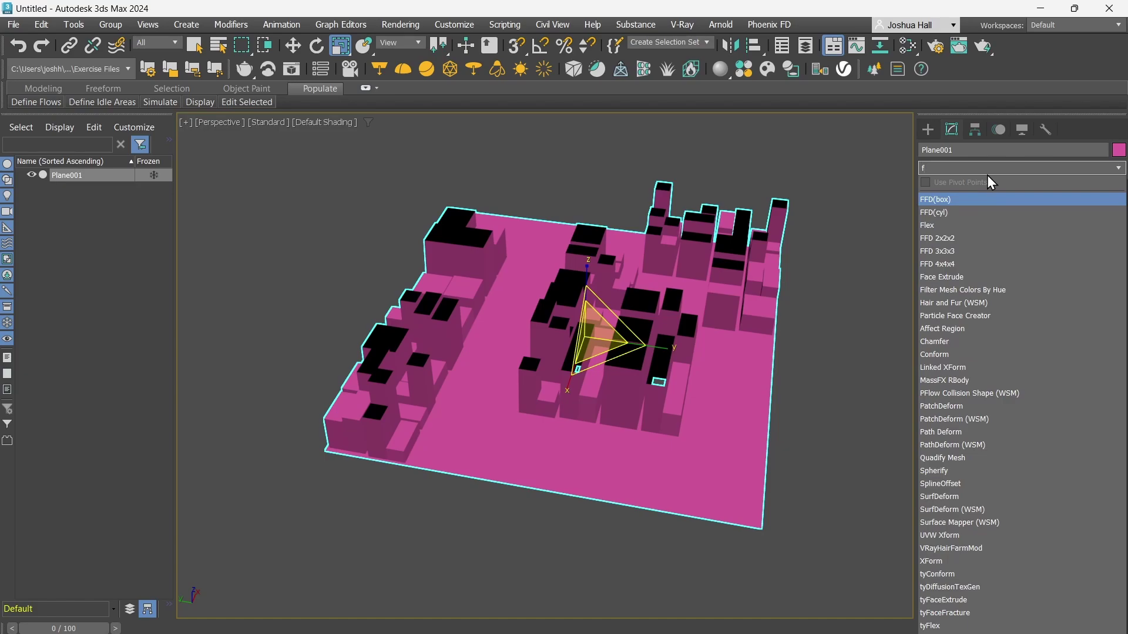
key("BackSpace")
type("gre")
left_click(988, 195)
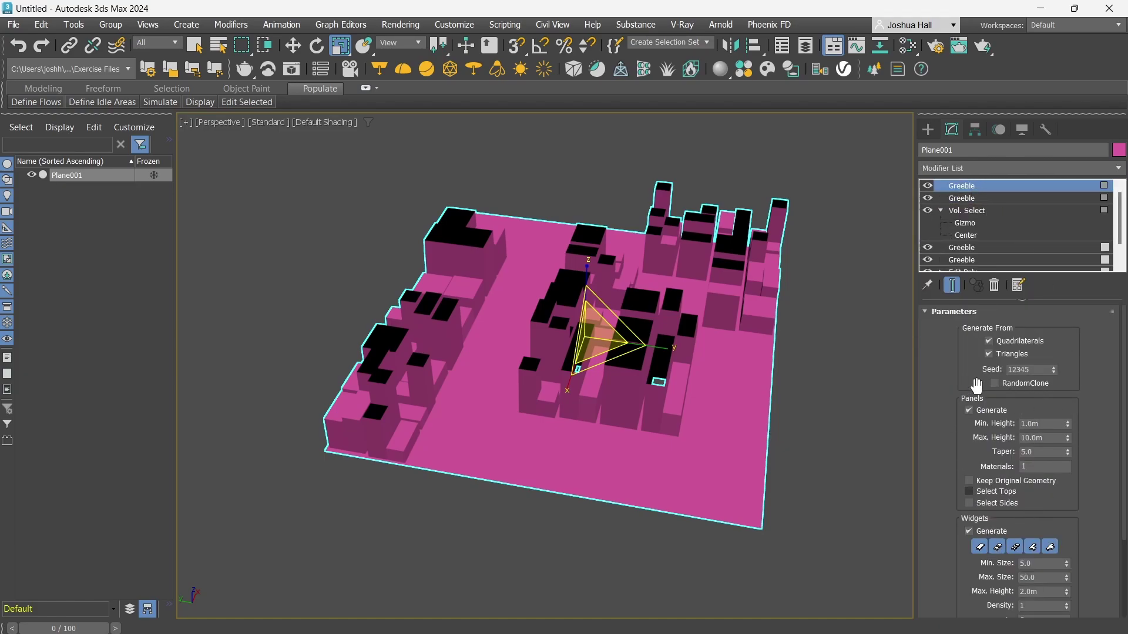
Turn panel generation back on for the Greeble modifier directly above Vol. Select
left_click(968, 212)
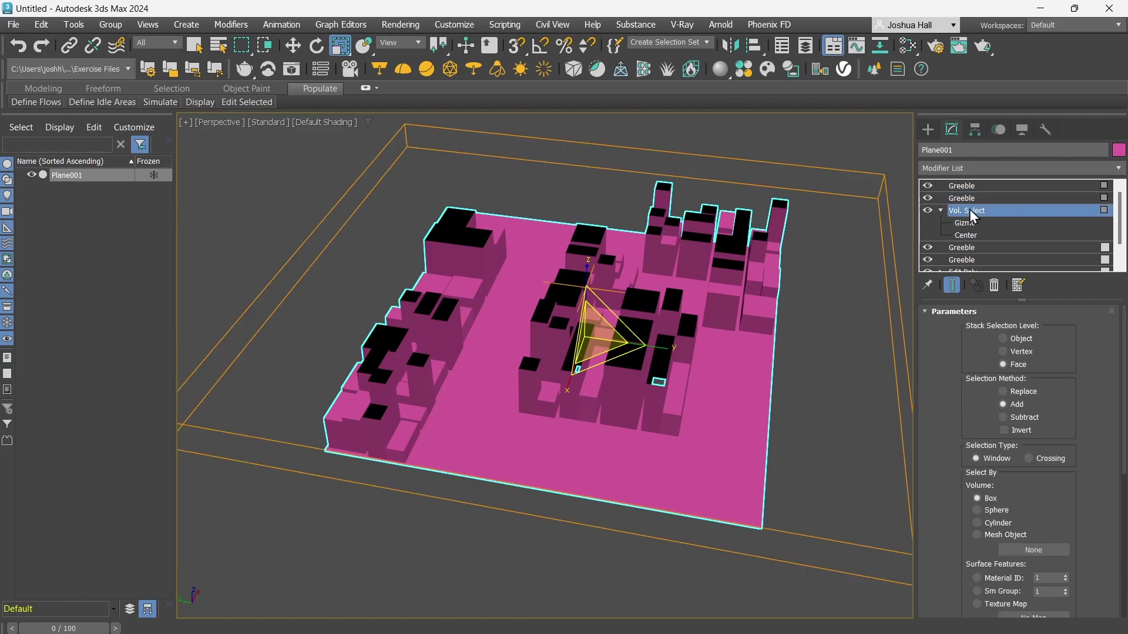
left_click(971, 199)
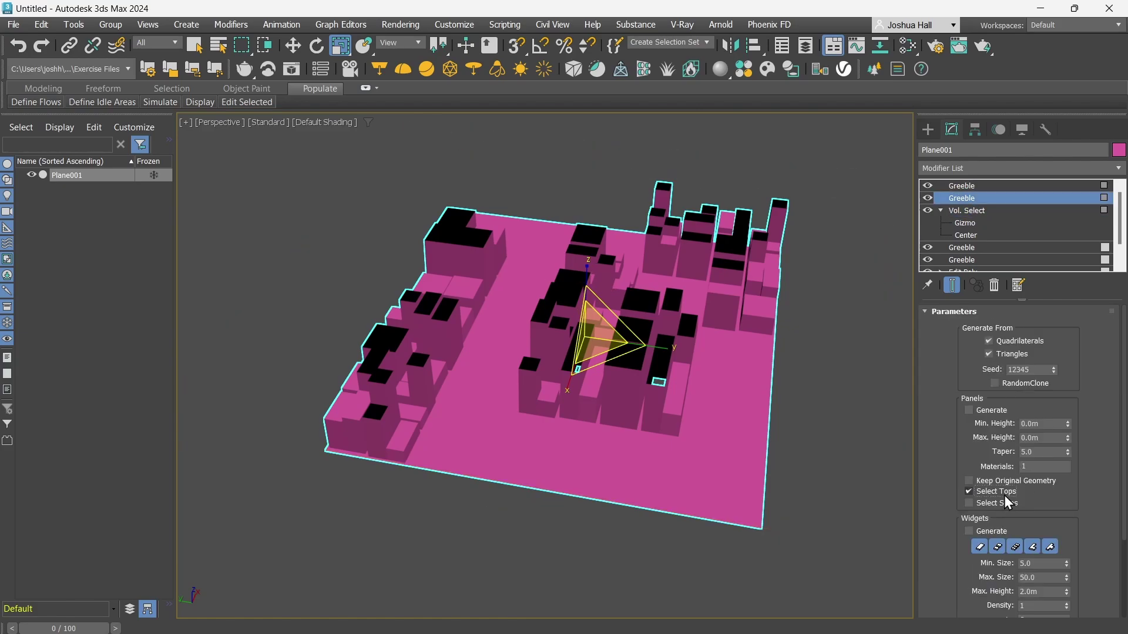
left_click(972, 186)
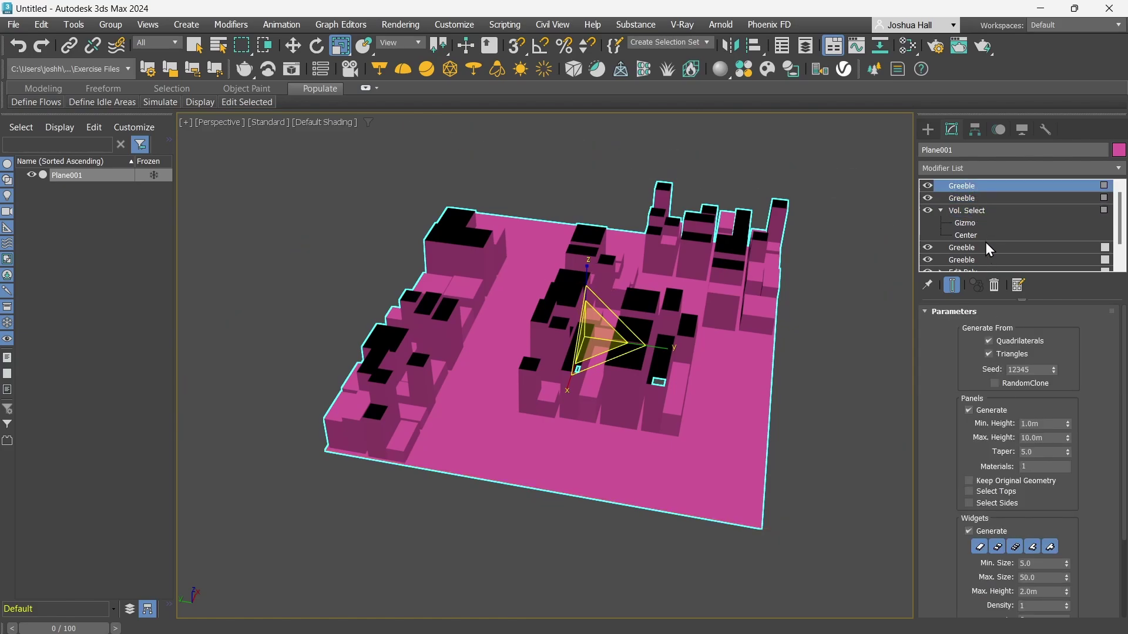
left_click(987, 197)
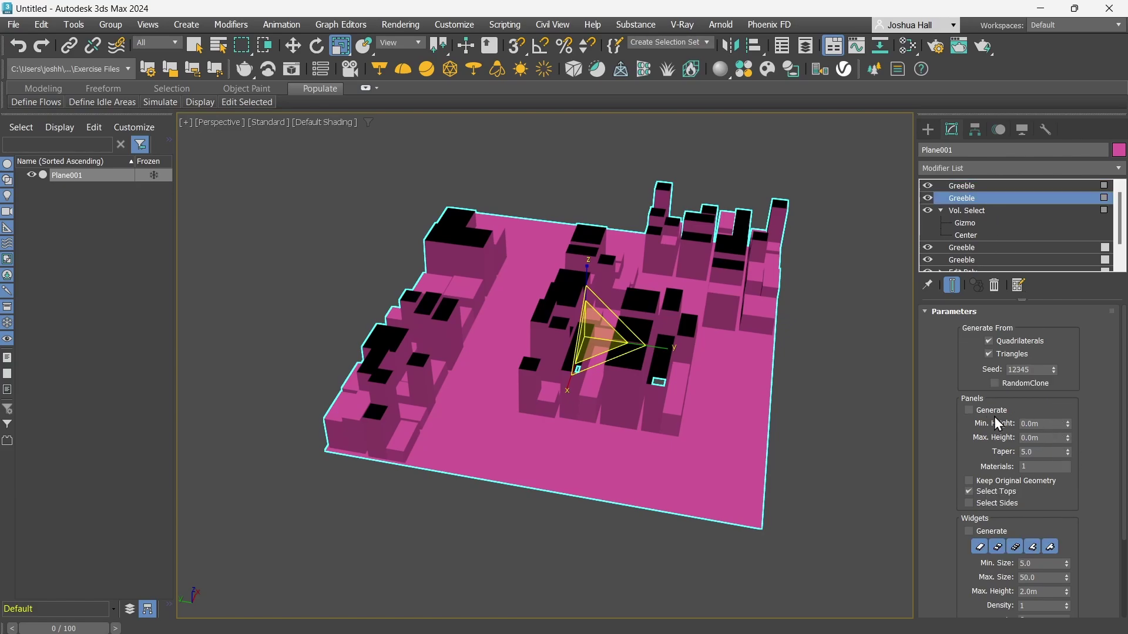
left_click(969, 411)
Set the maximum panel height of the topmost Greeble modifier to 40 m
left_click(990, 186)
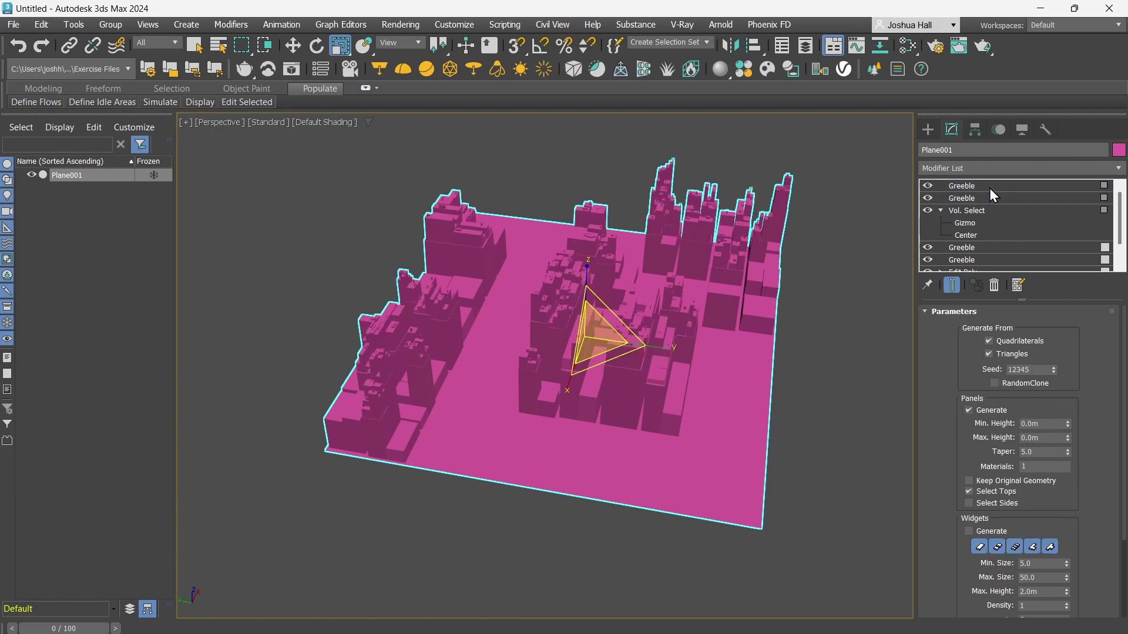
double_click(1046, 438)
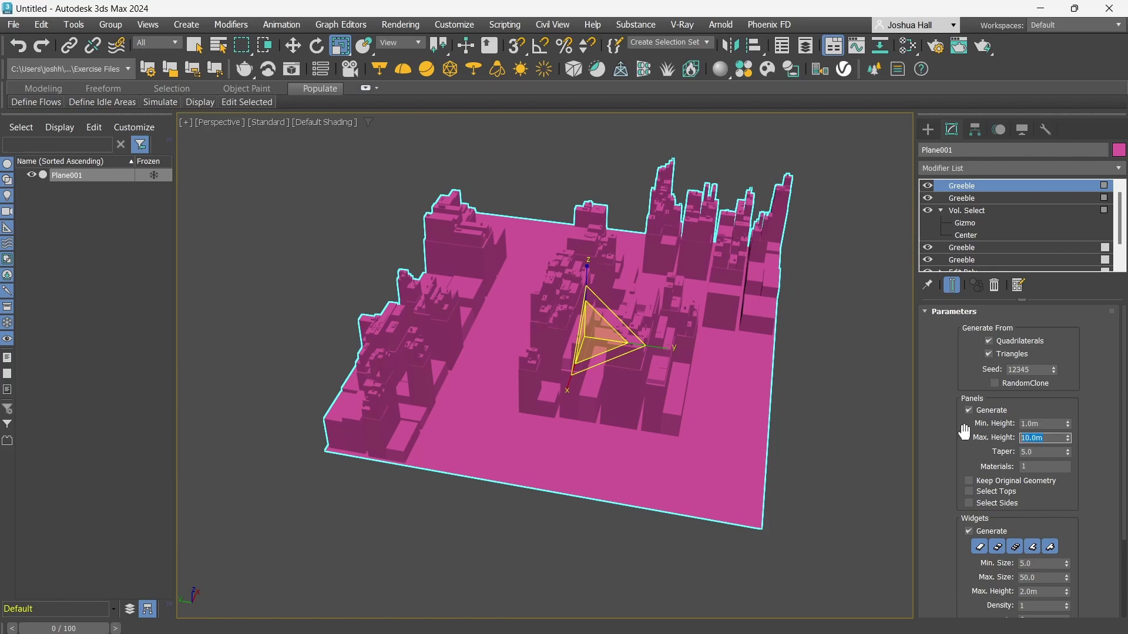
type("40")
key("Return")
middle_click_drag(354, 345, 445, 332, "alt")
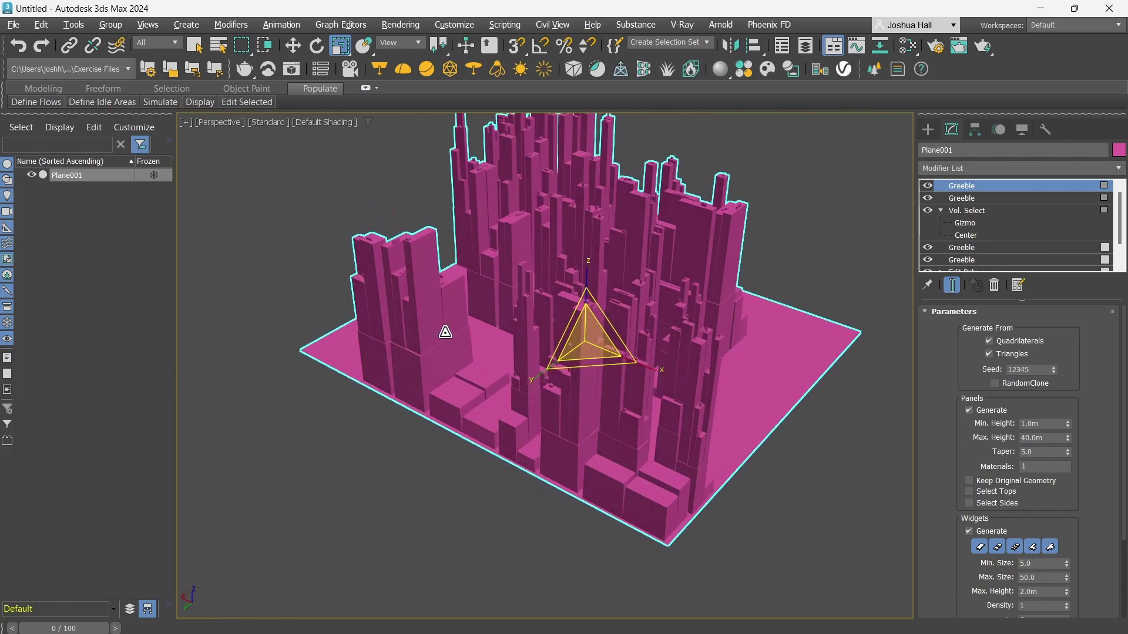
Try widget generation on each of the two Greeble modifiers below Vol. Select
left_click(1032, 261)
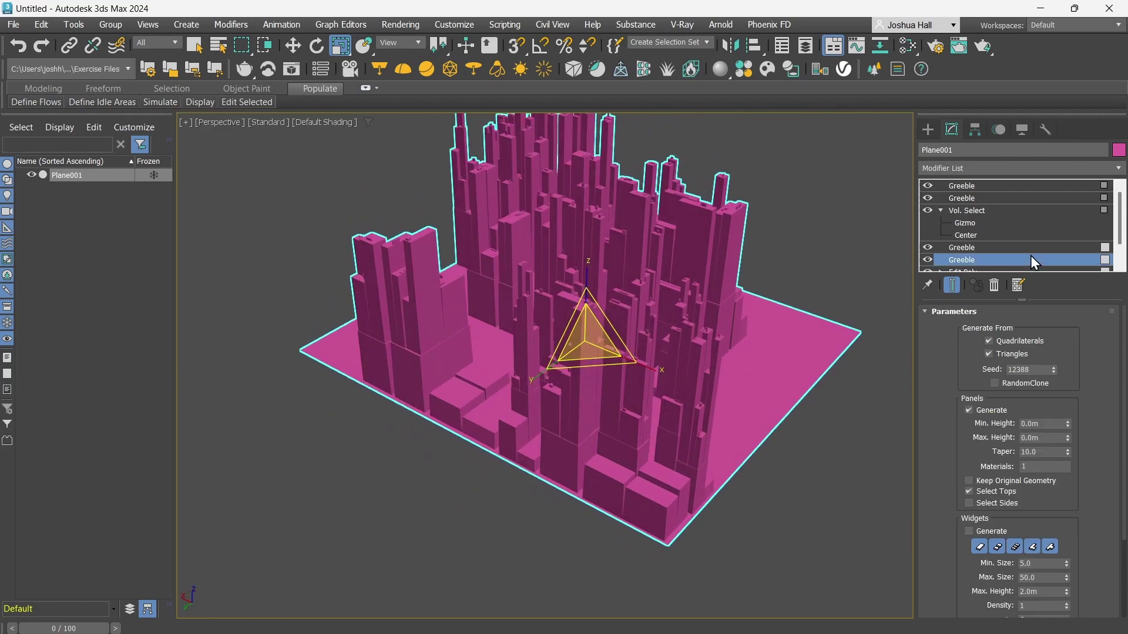
left_click(987, 533)
left_click(987, 532)
scroll(1009, 219, "down", 1)
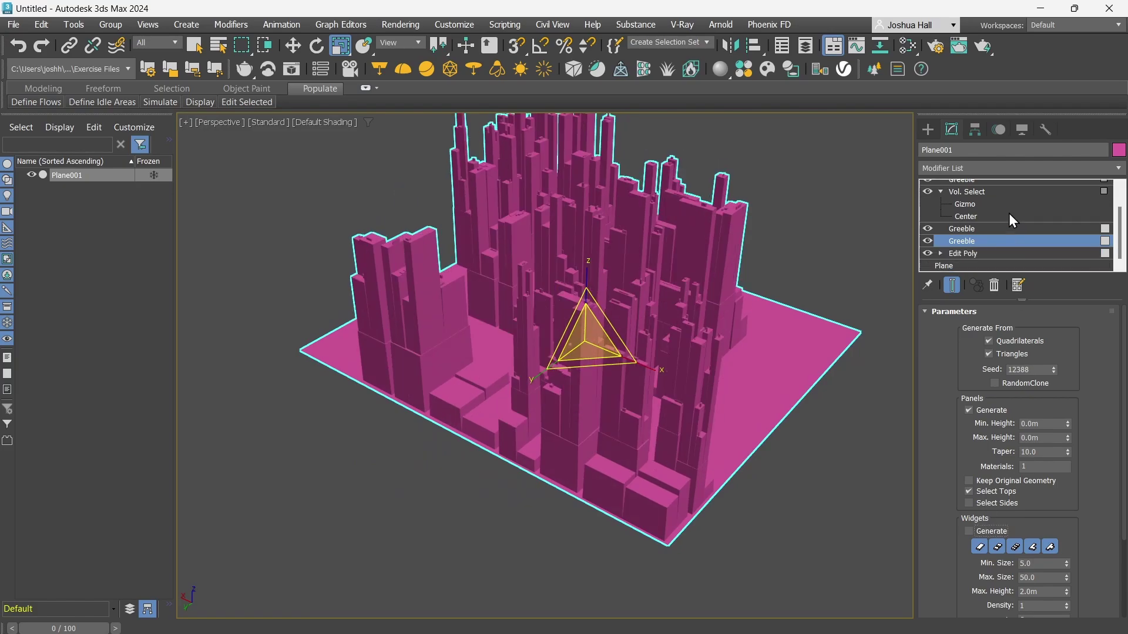
left_click(994, 228)
scroll(994, 224, "up", 1)
left_click(992, 527)
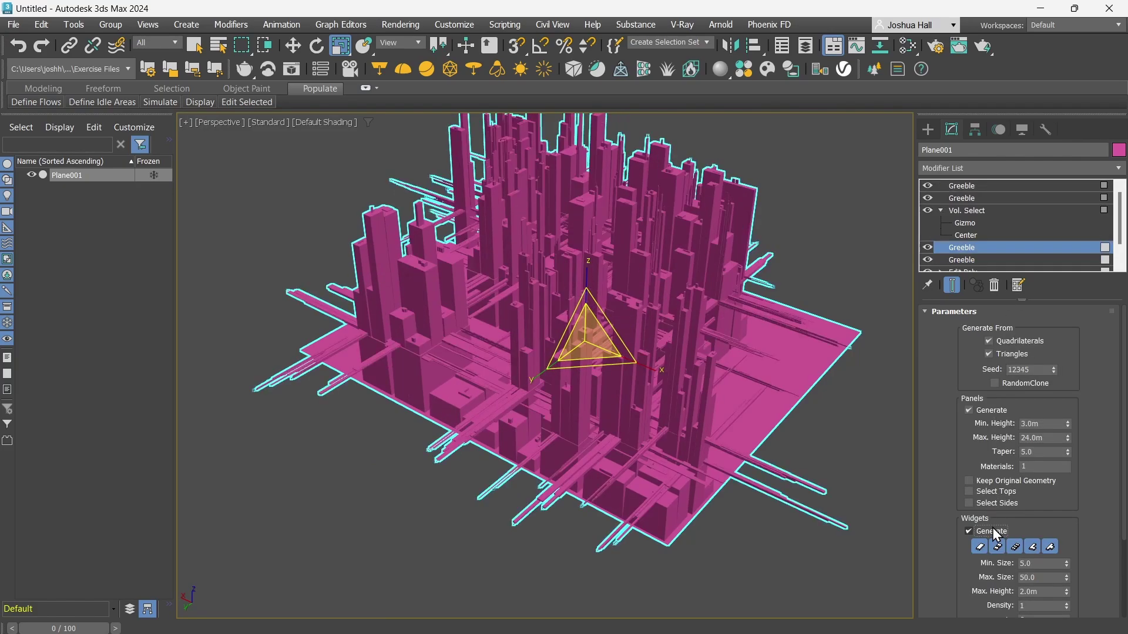
left_click(992, 528)
Deselect the plane and examine the city's buildings and roof details from several angles and distances
left_click(844, 501)
middle_click_drag(844, 502, 586, 410, "alt")
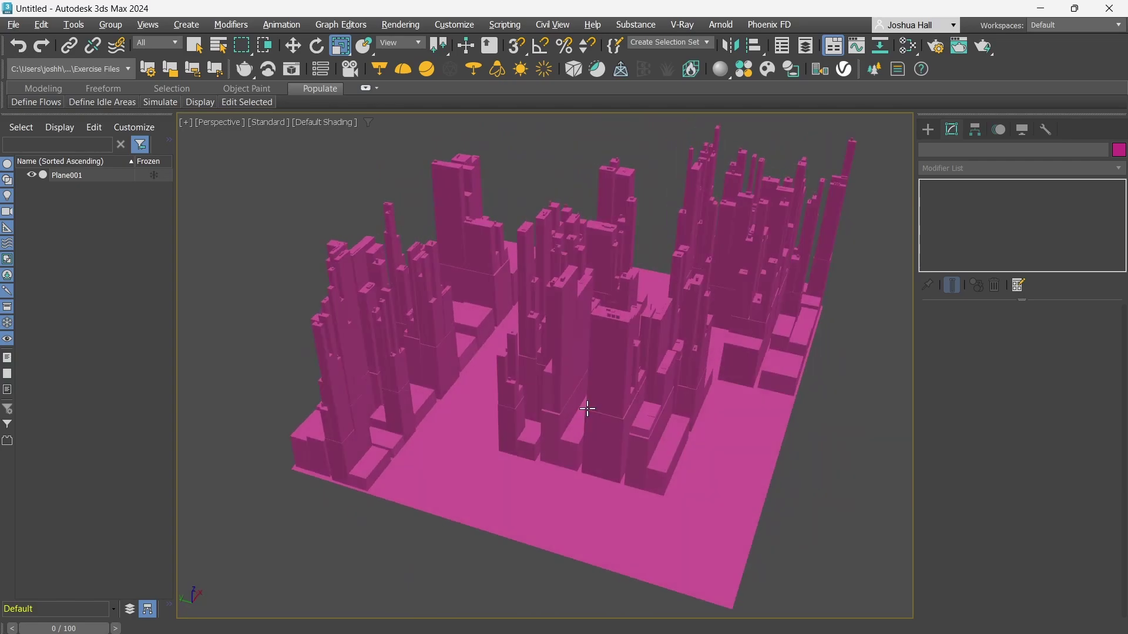
left_click(592, 256)
scroll(576, 358, "down", 5)
middle_click_drag(577, 361, 480, 379, "alt")
scroll(588, 370, "up", 5)
scroll(480, 378, "down", 8)
scroll(480, 379, "up", 3)
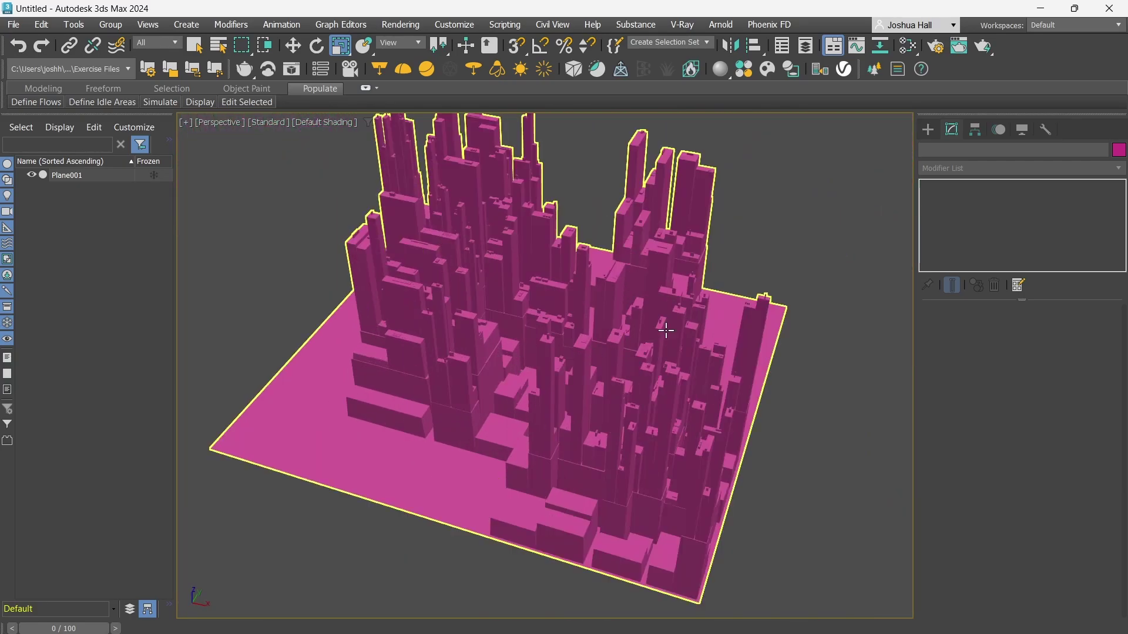